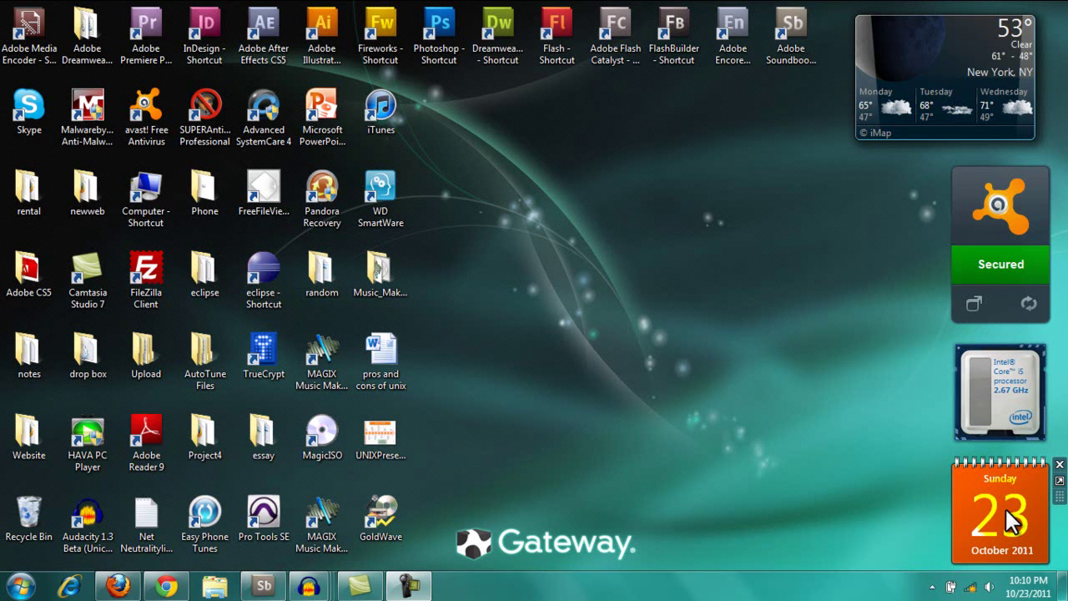
Switch to the open Audacity project "02 Don't Waste Your Life"
right_click(518, 217)
left_click(557, 170)
left_click(299, 597)
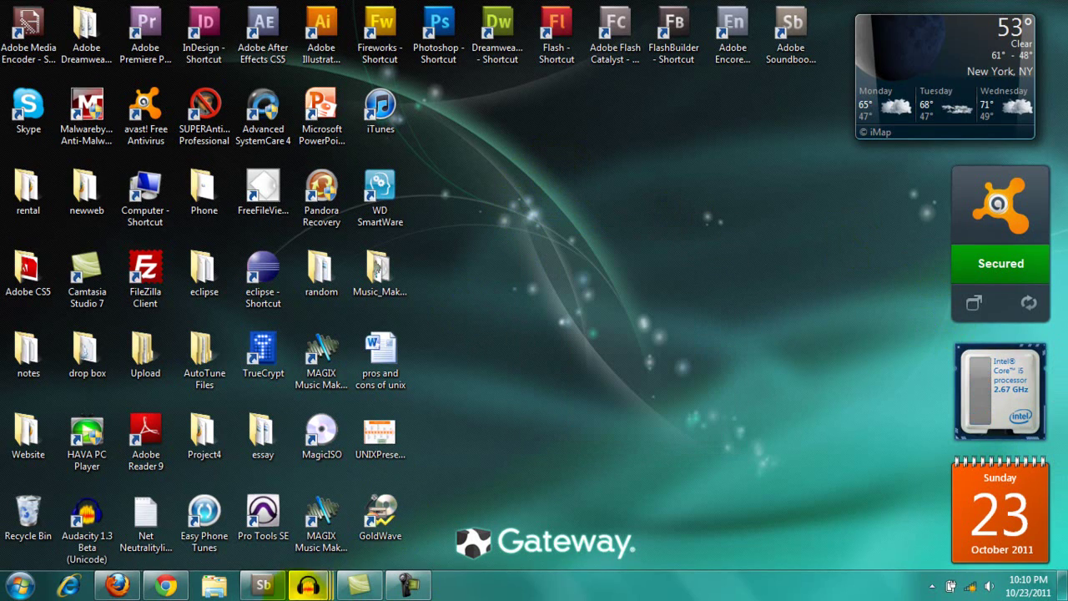
mouse_move(326, 455)
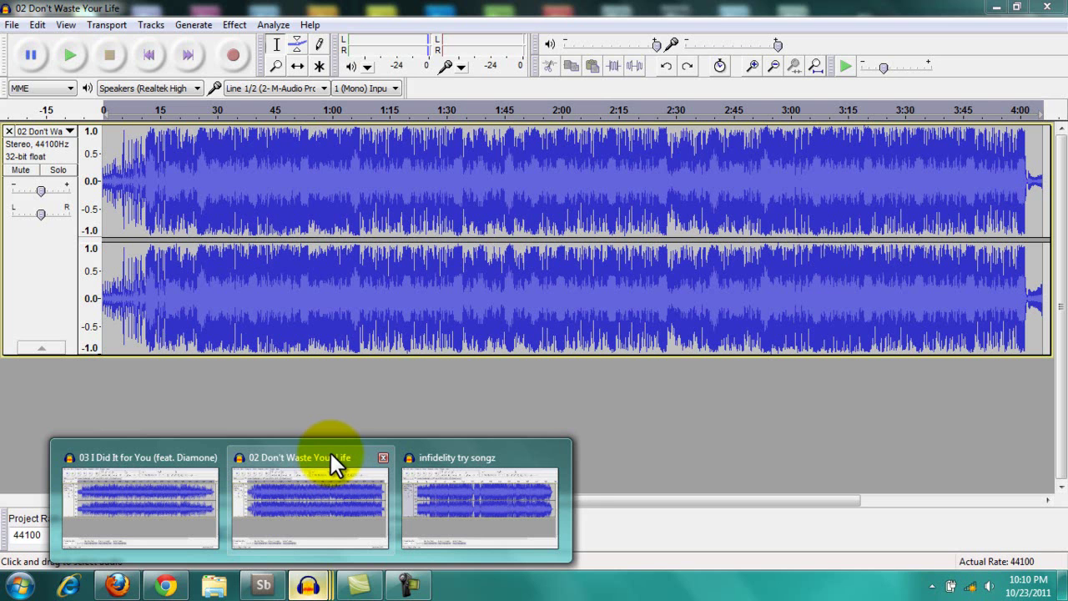
left_click(330, 453)
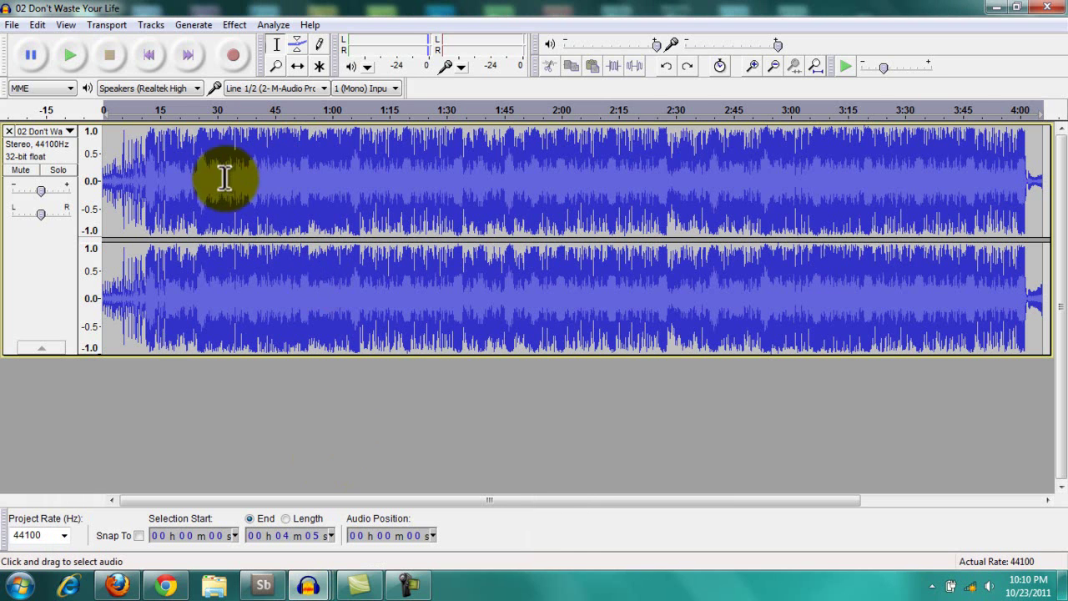
Play a short excerpt of the original song from about 0:49, then stop playback
left_click(290, 180)
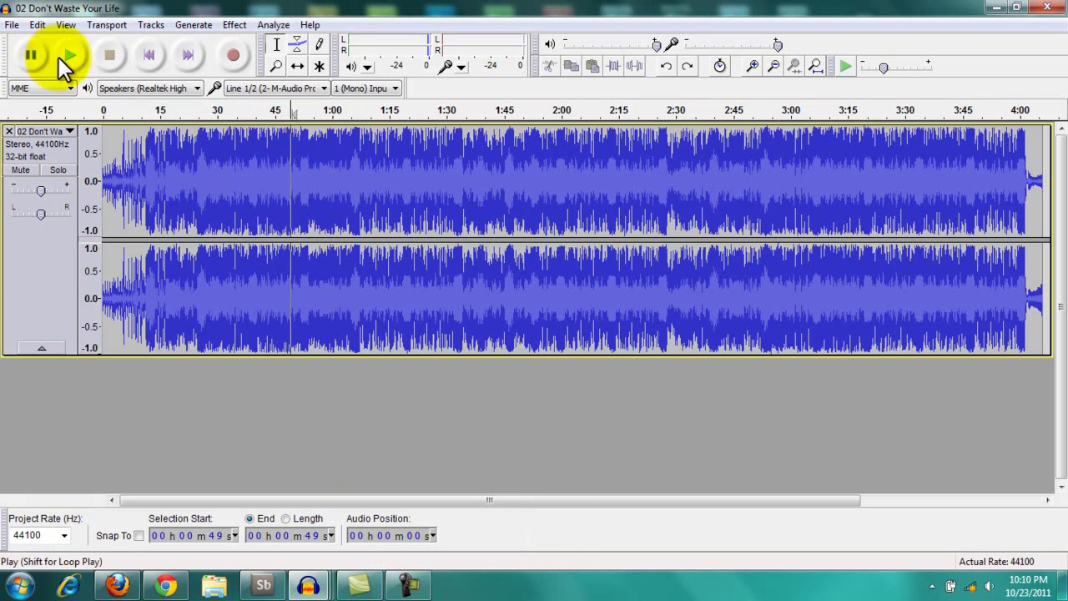
left_click(66, 59)
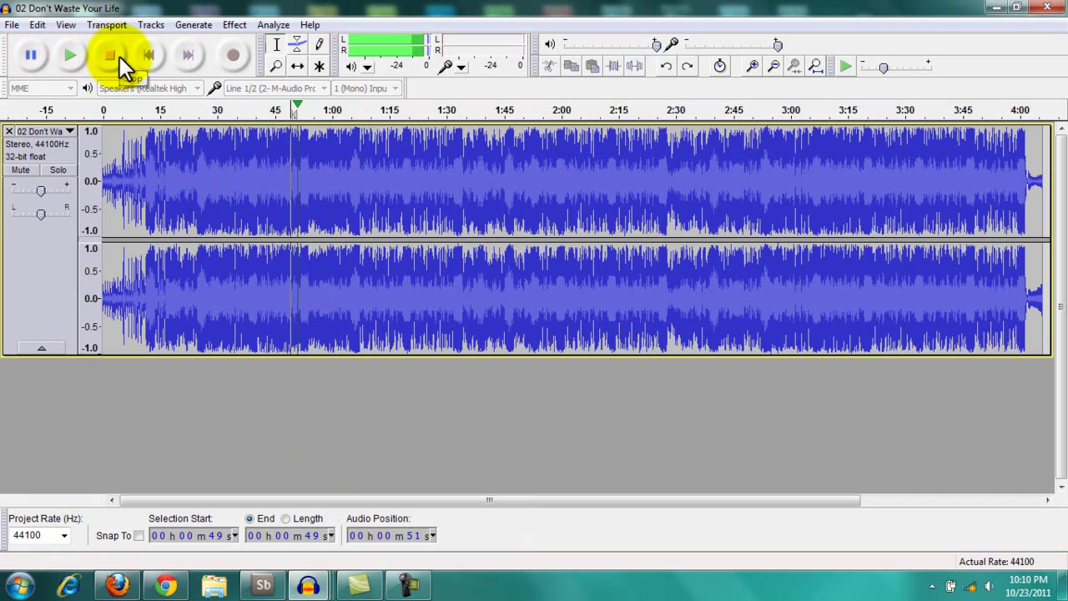
left_click(119, 56)
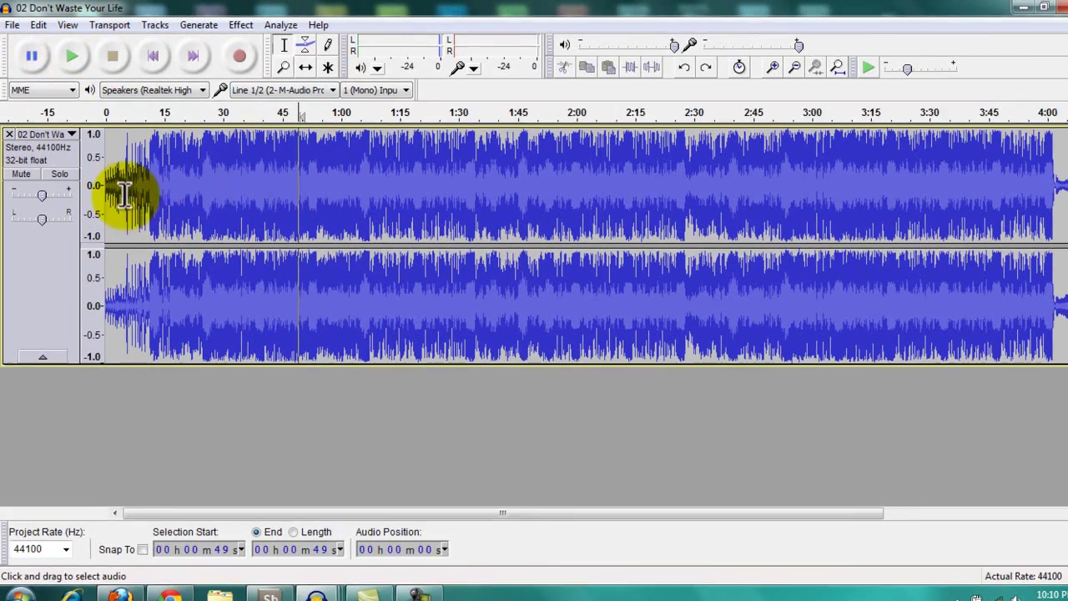
Select the whole track and apply Vocal Remover with Remove vocals, Simple (entire spectrum) and frequency limits 500 2000
left_click_drag(119, 194, 223, 220)
left_click(107, 187)
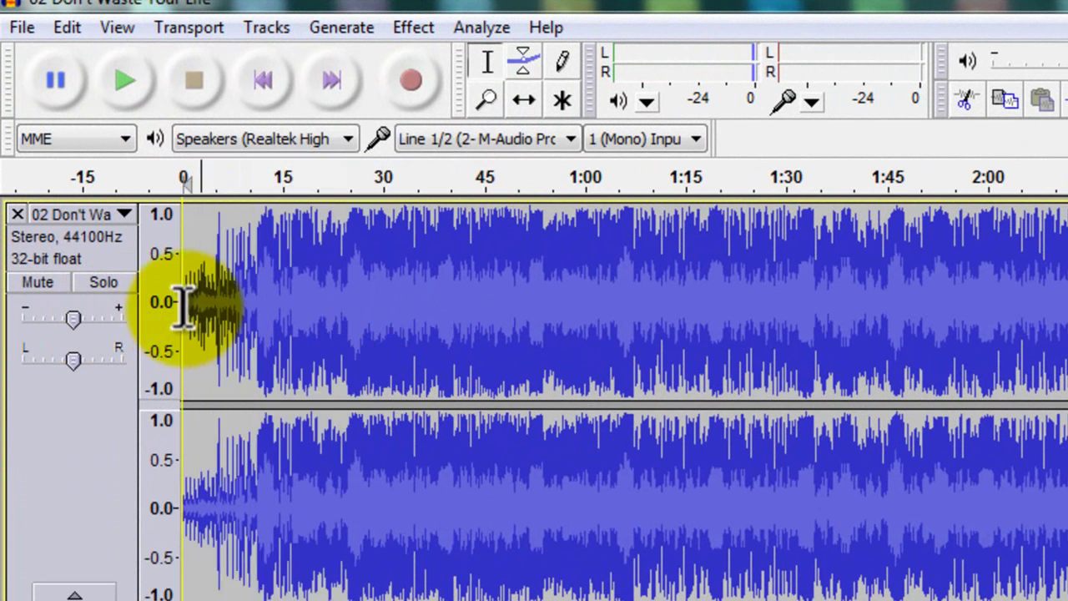
left_click_drag(184, 309, 1067, 308)
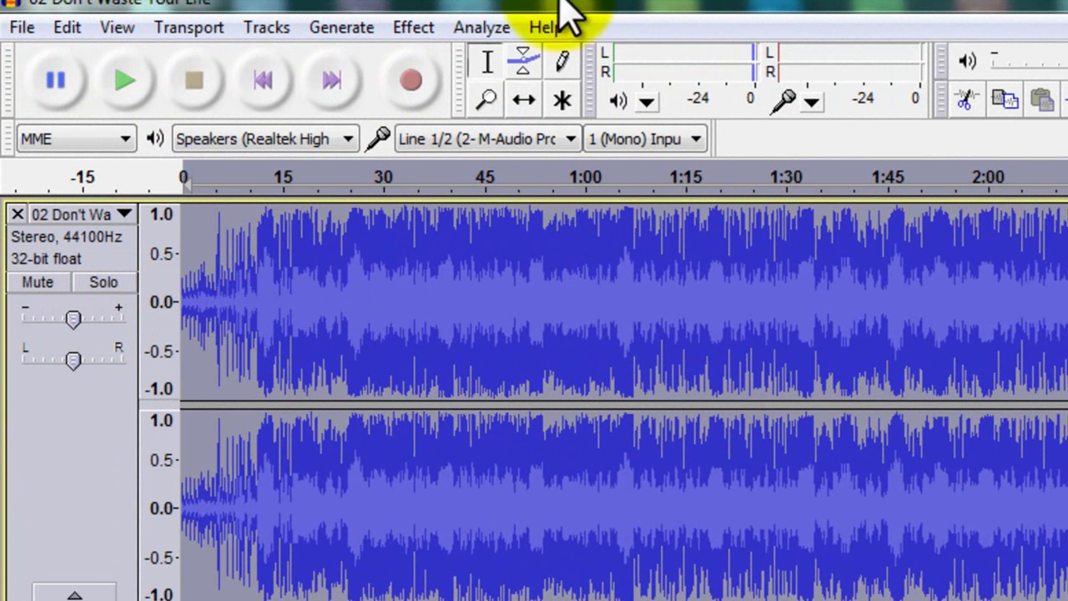
left_click(414, 29)
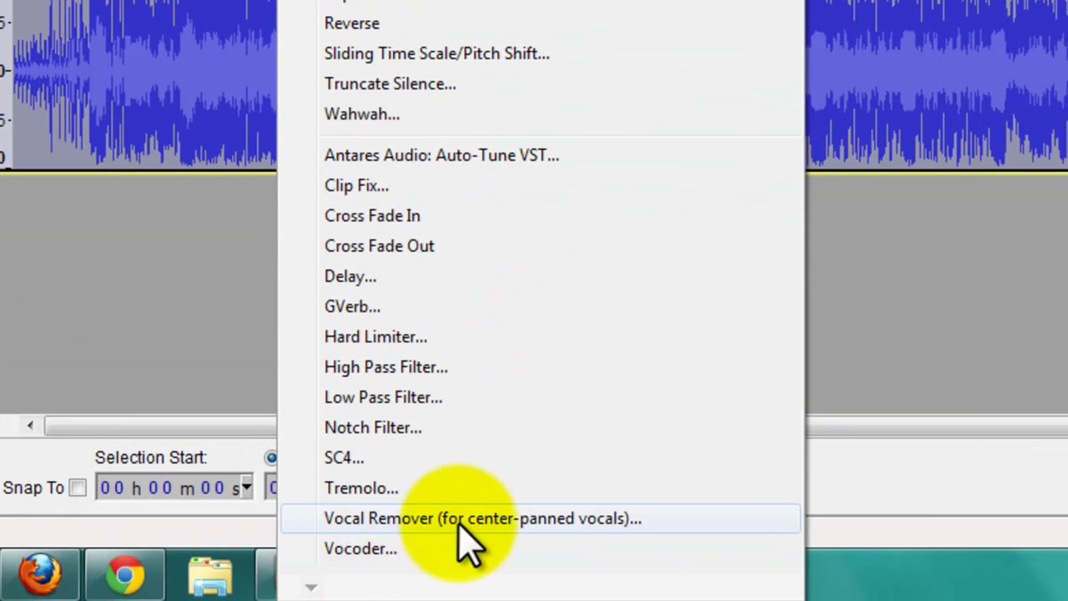
left_click(484, 580)
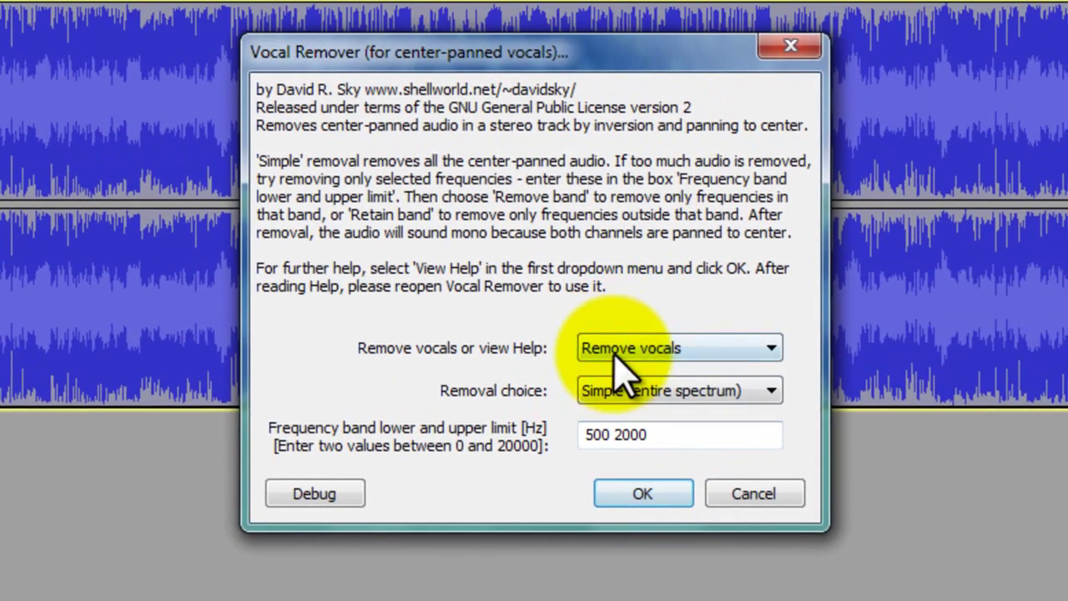
left_click(618, 350)
left_click(622, 367)
left_click(672, 393)
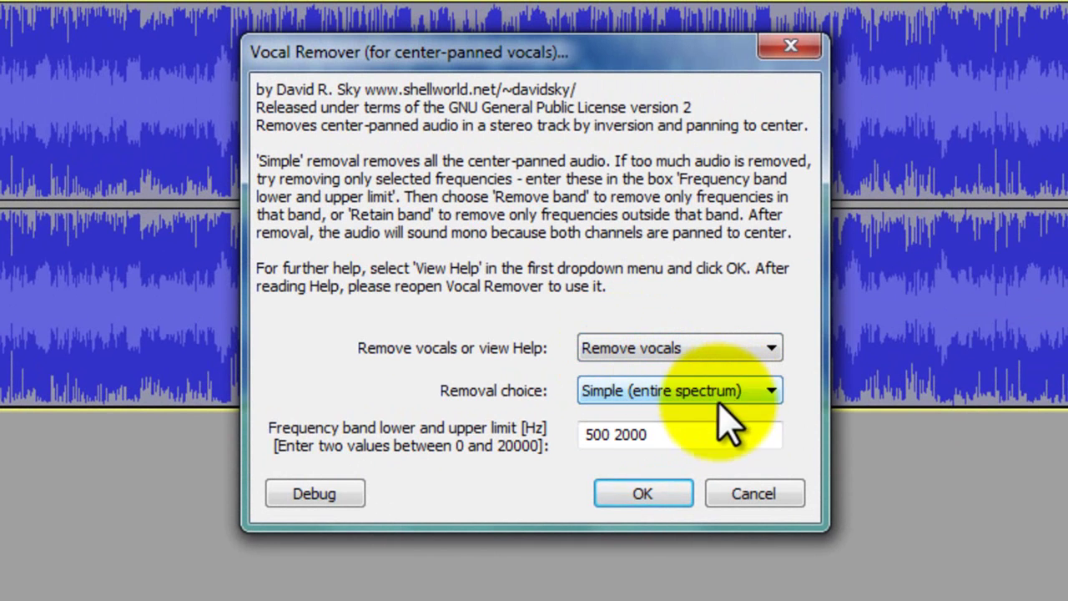
left_click(739, 415)
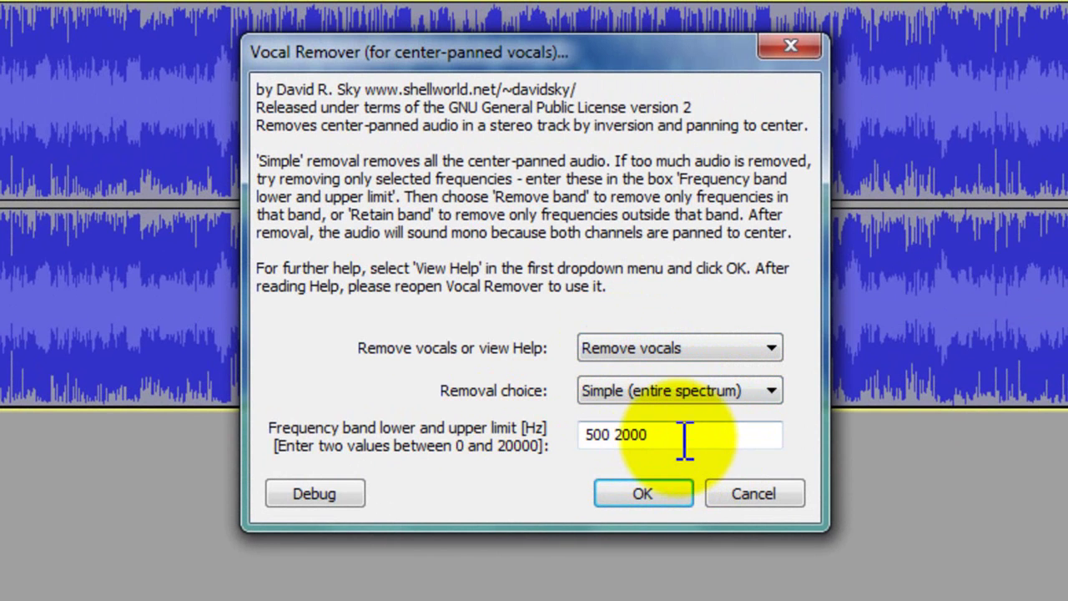
left_click(664, 505)
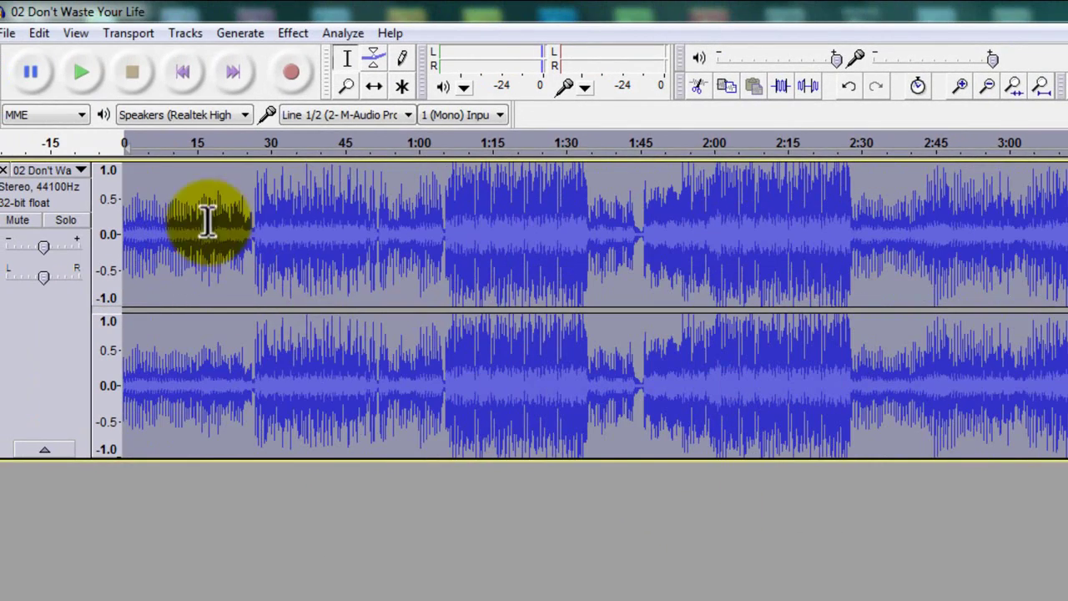
Play the processed track from about 0:53 and again from about 0:31 to check the vocal removal
left_click(384, 262)
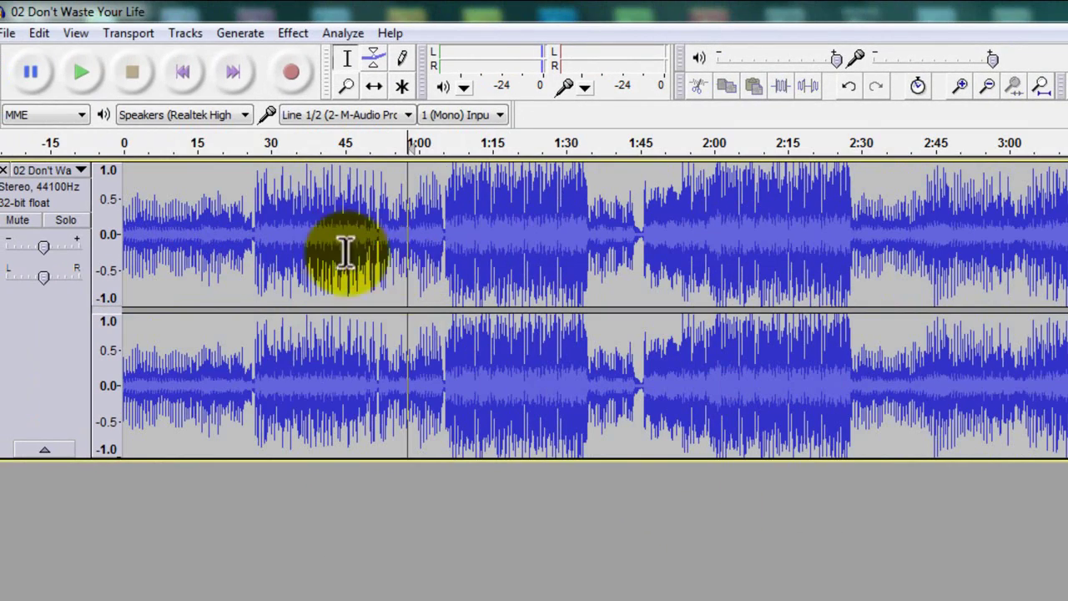
left_click(92, 72)
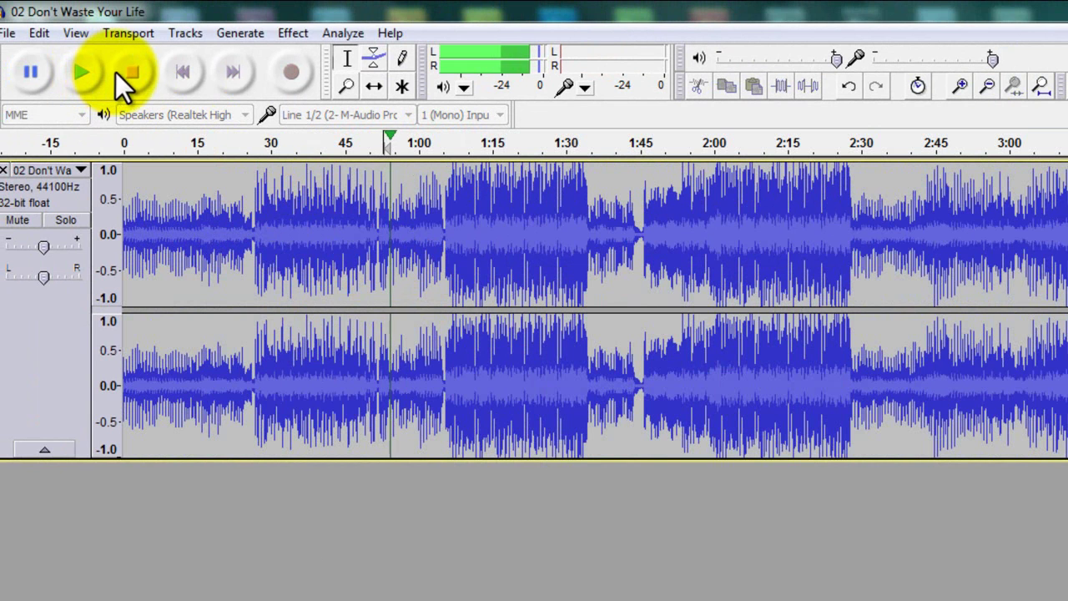
left_click(133, 74)
left_click(277, 200)
left_click(88, 73)
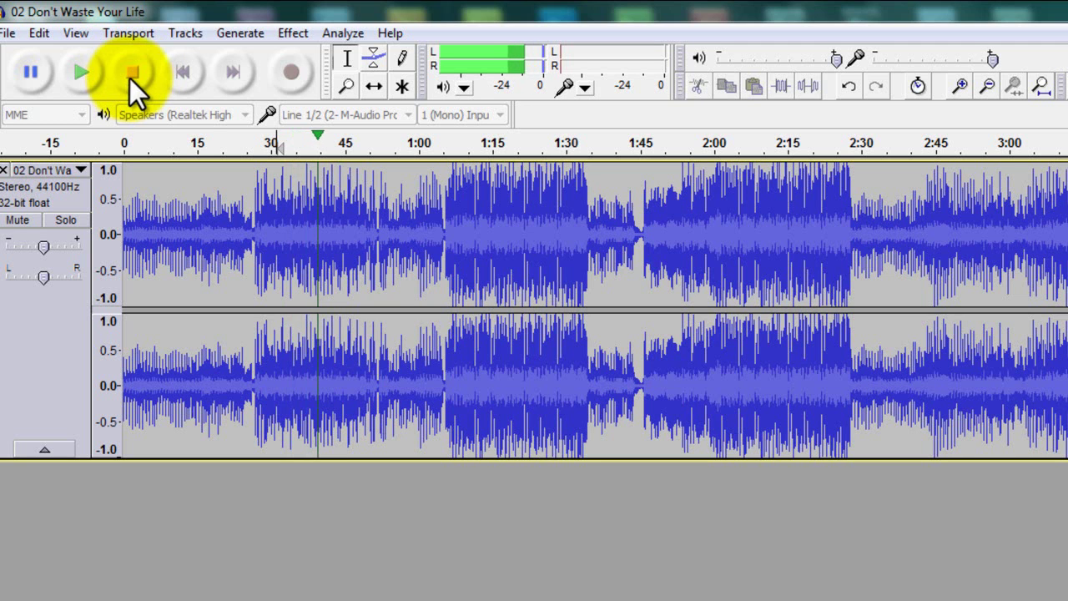
left_click(131, 78)
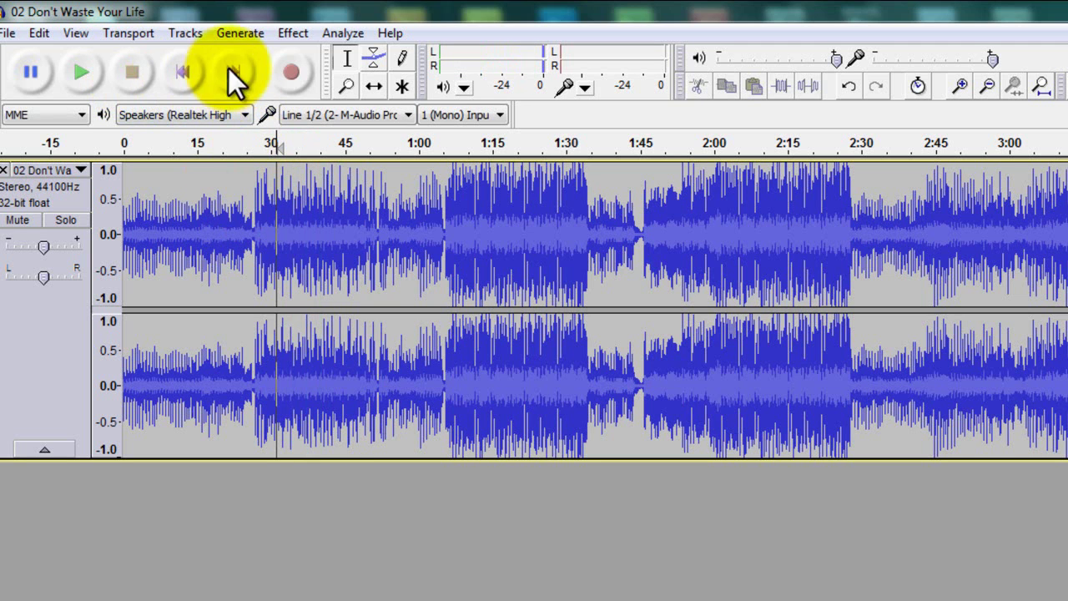
Undo the Vocal Remover effect
left_click(52, 32)
left_click(65, 51)
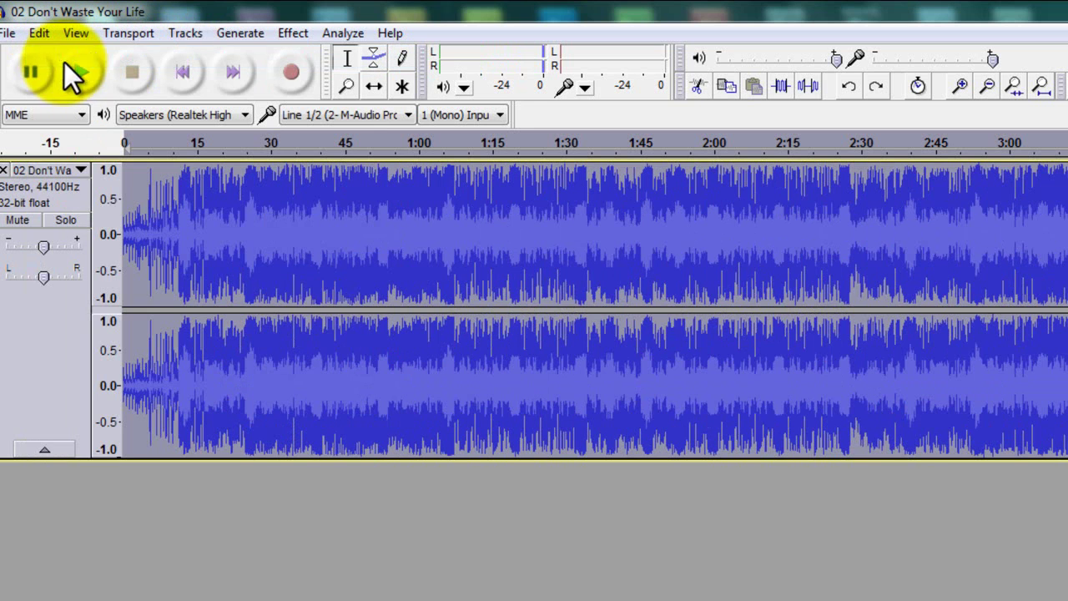
Split the stereo track into separate left and right tracks and apply Invert to the entire left-channel track
left_click(83, 170)
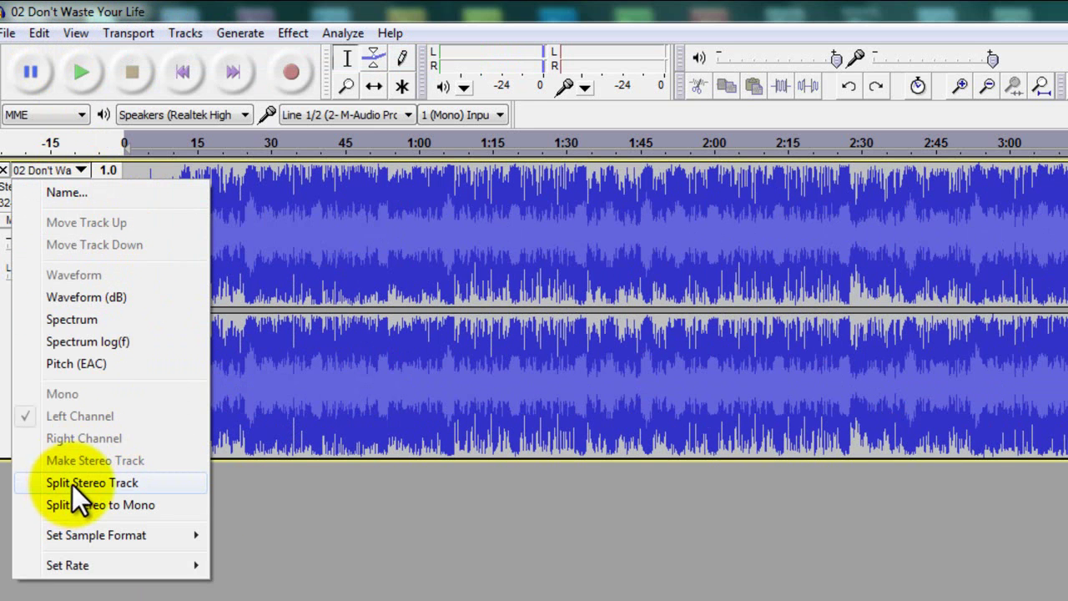
left_click(72, 484)
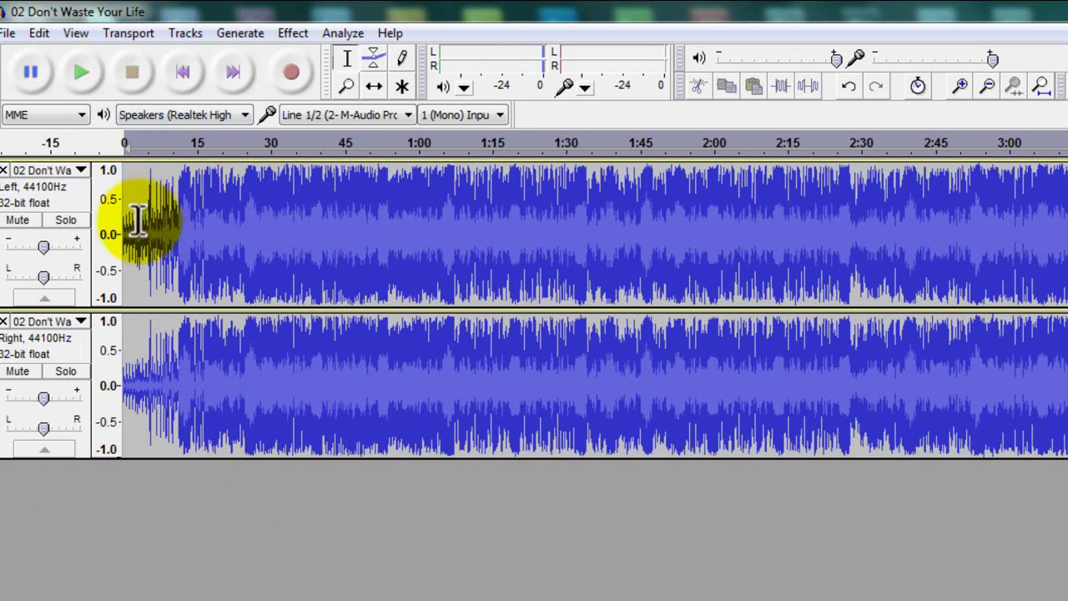
left_click_drag(122, 233, 1067, 284)
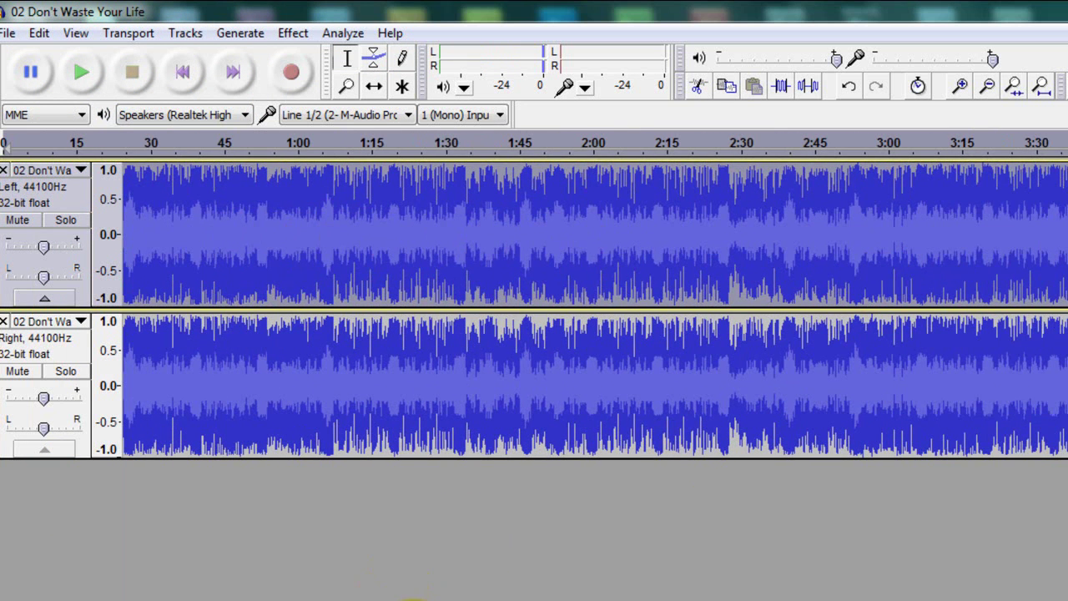
left_click_drag(410, 600, 244, 599)
left_click(293, 32)
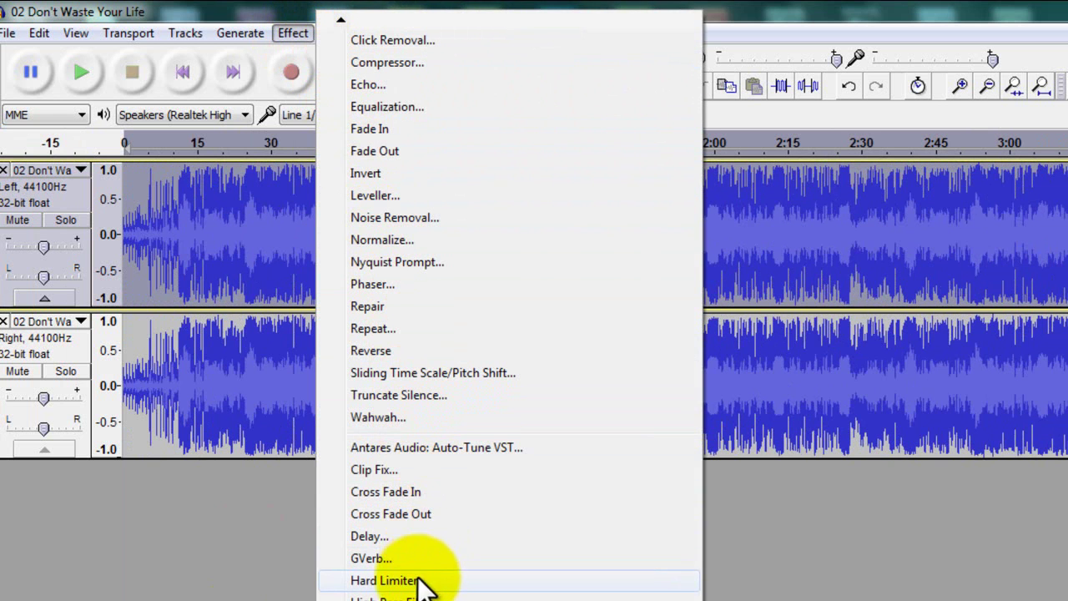
left_click(360, 173)
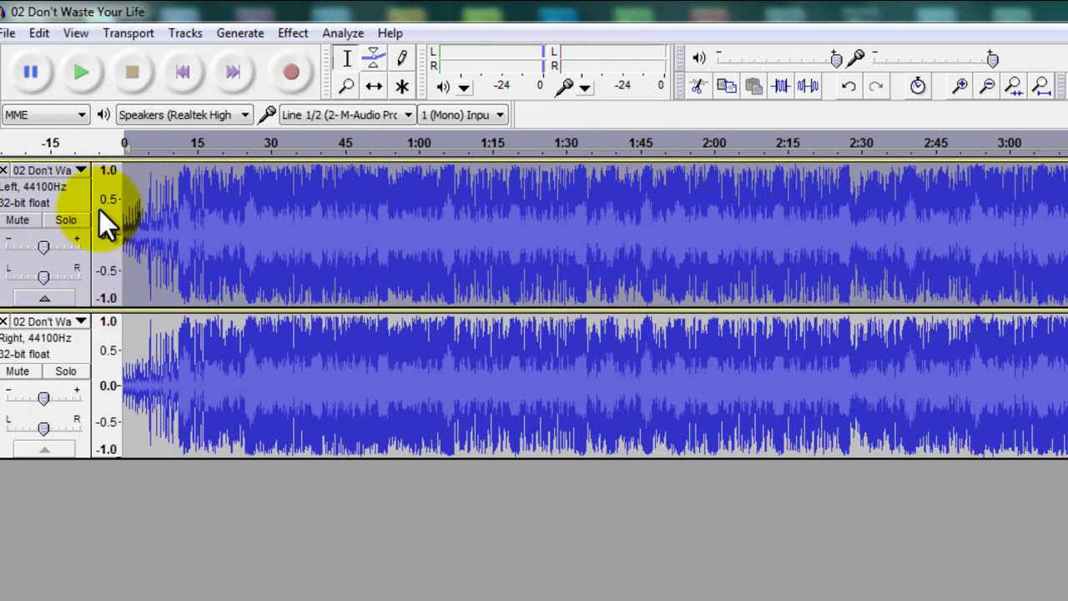
Set both the left-channel and right-channel tracks to Mono
left_click(78, 170)
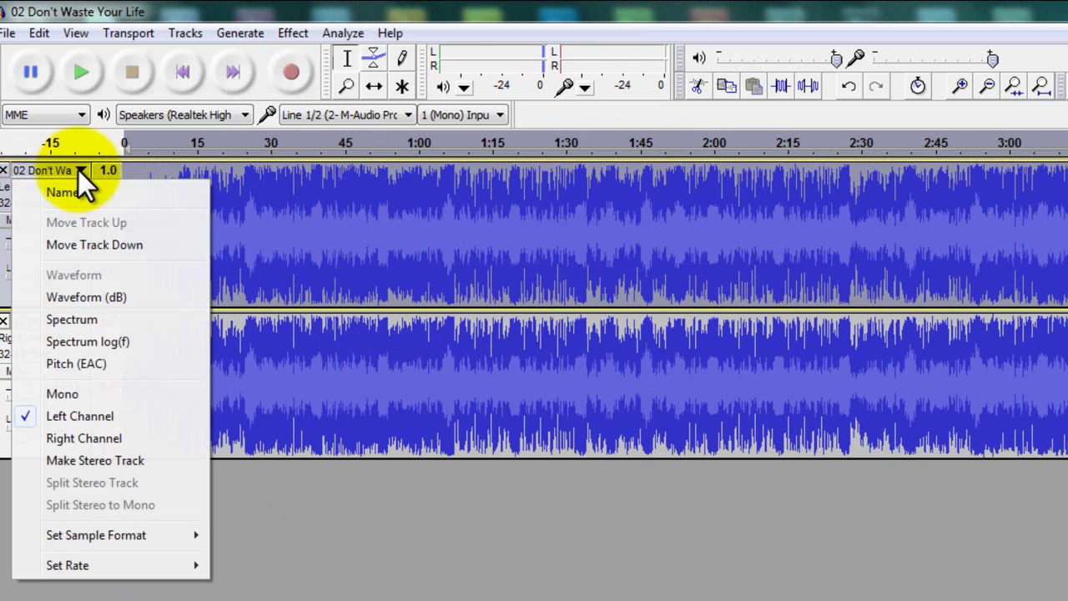
left_click(87, 392)
left_click(81, 321)
left_click(48, 543)
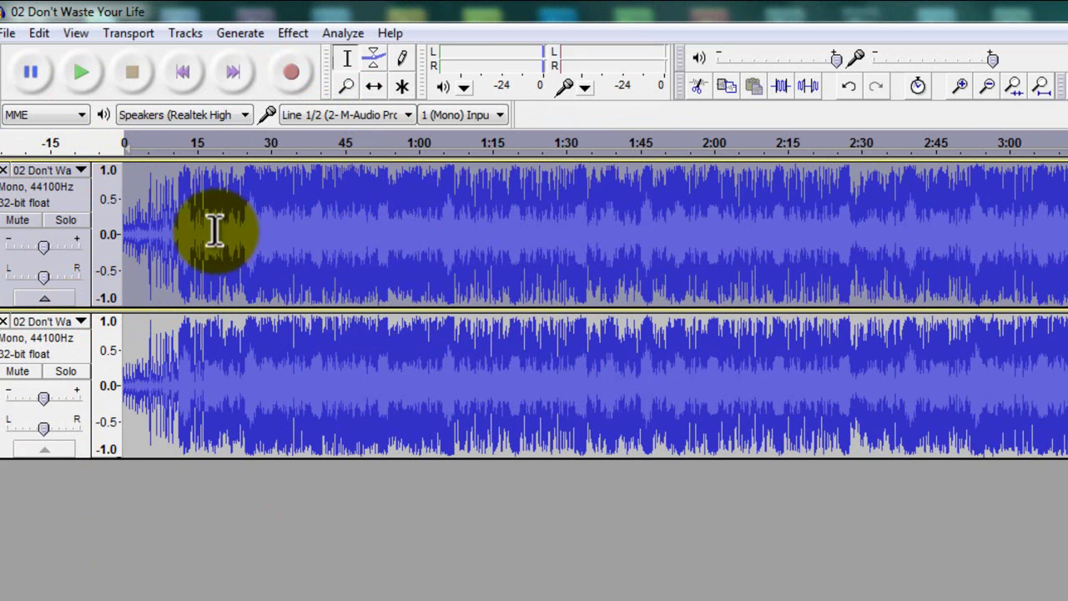
Play the two mono tracks from about 0:26 and from about 1:10 to check the vocal removal
left_click(252, 238)
left_click(75, 73)
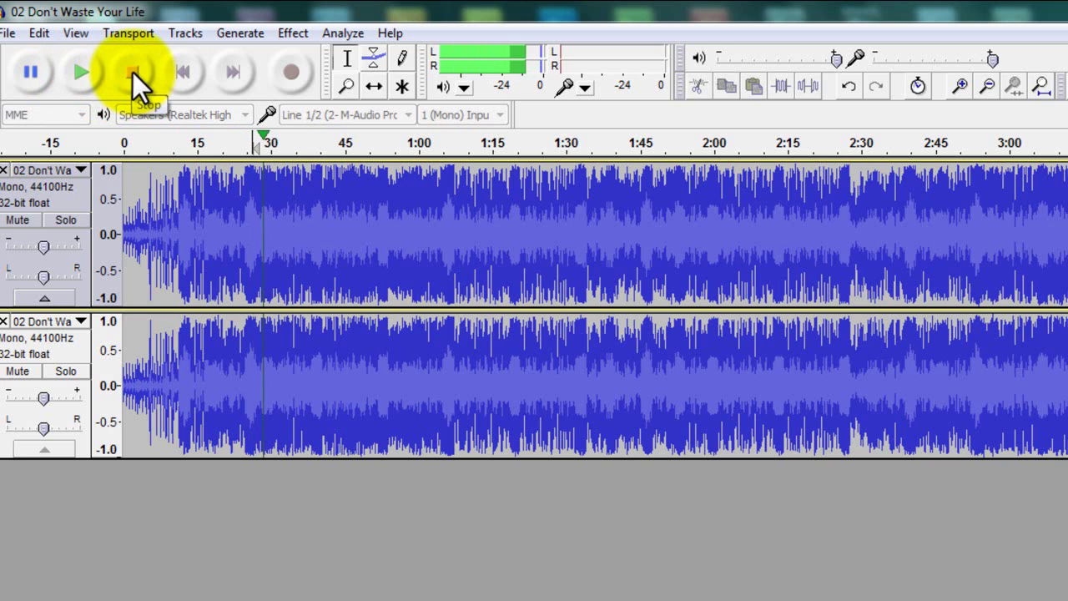
left_click(134, 72)
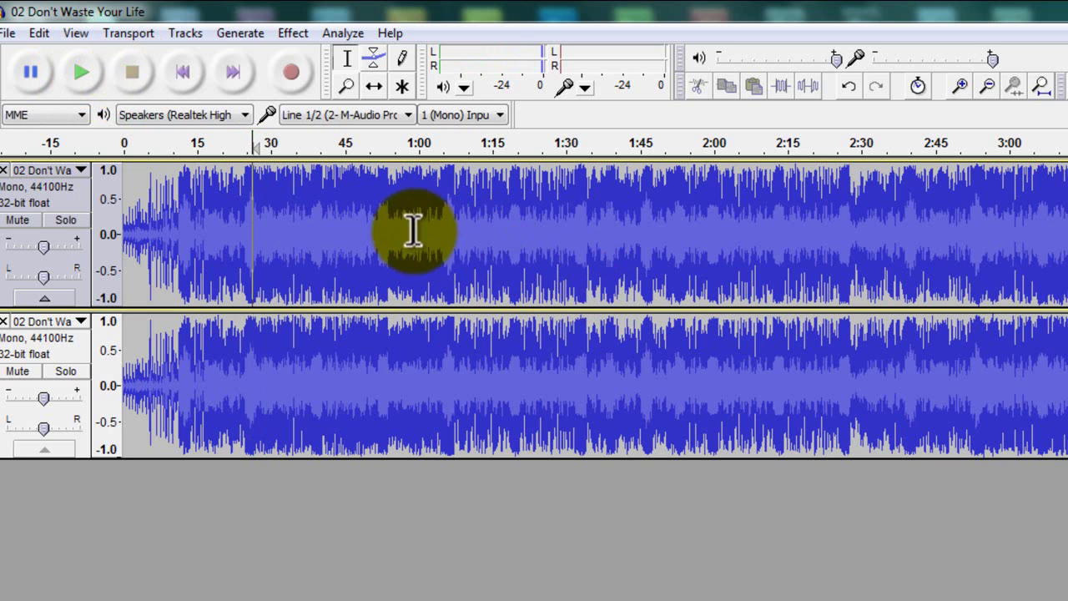
left_click(526, 230)
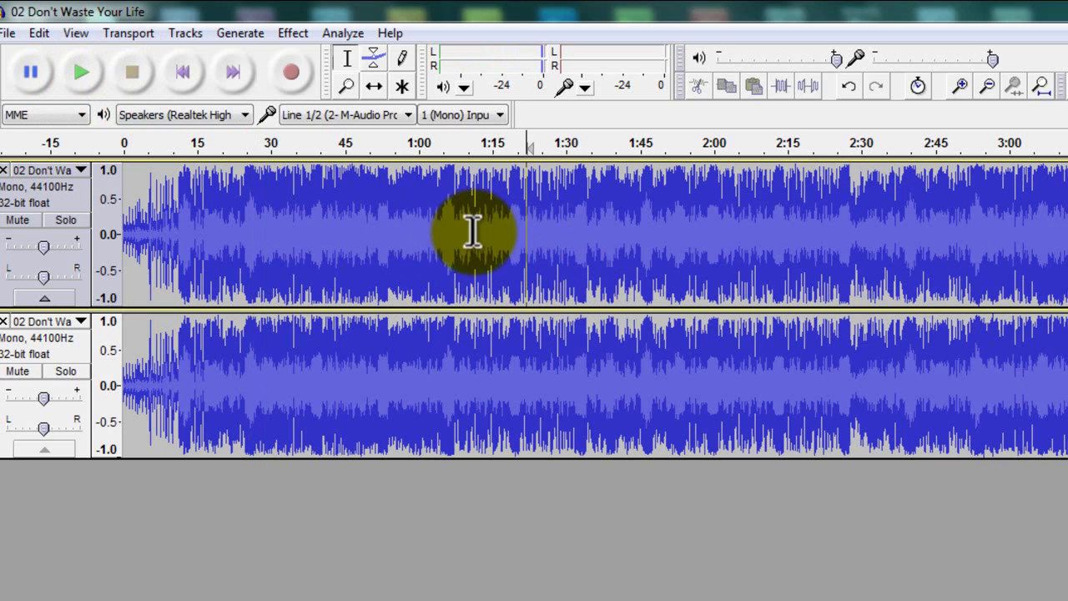
left_click(470, 229)
left_click(70, 68)
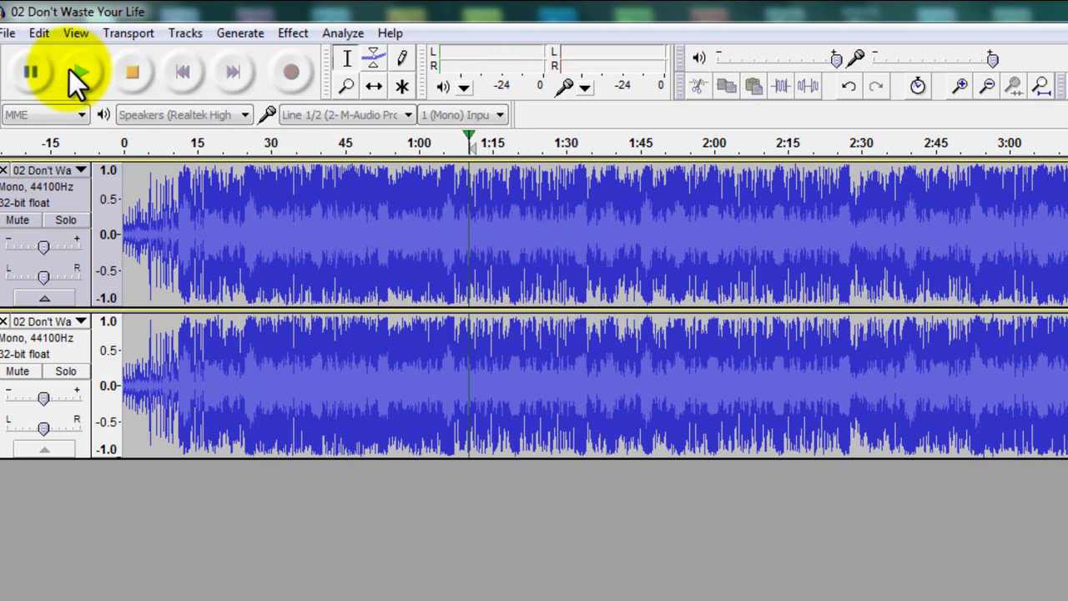
left_click(131, 73)
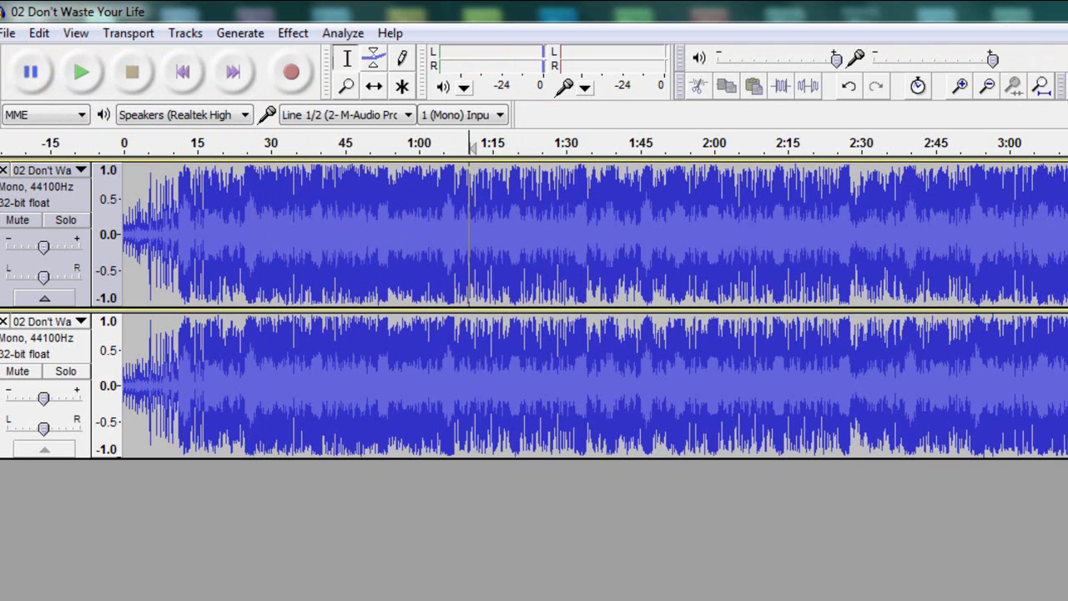
Minimize the open windows and bring up the Audacity project "infidelity try songz"
key("super+m")
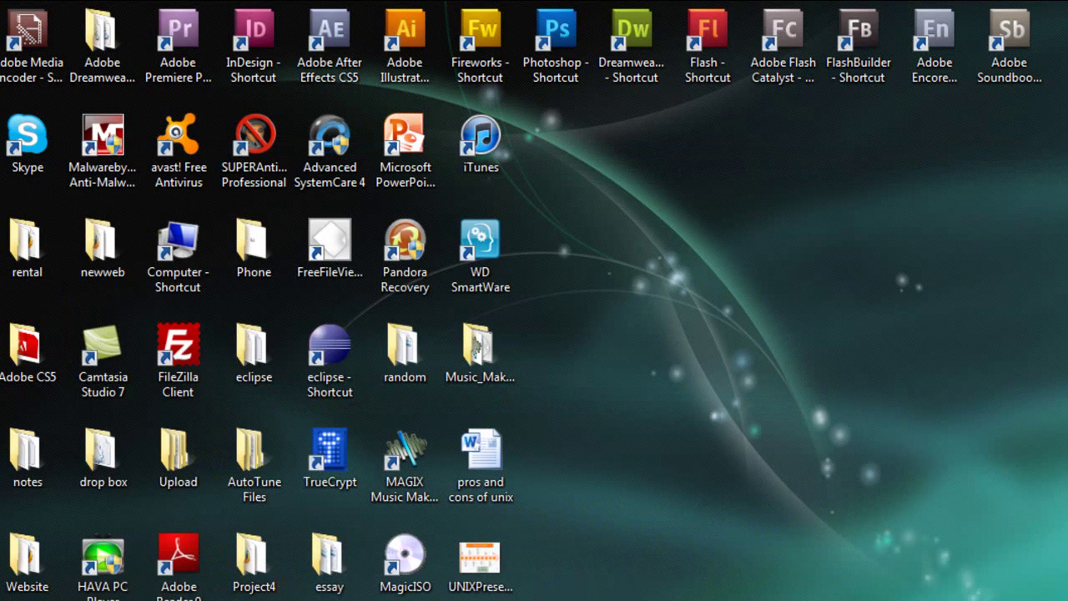
mouse_move(391, 600)
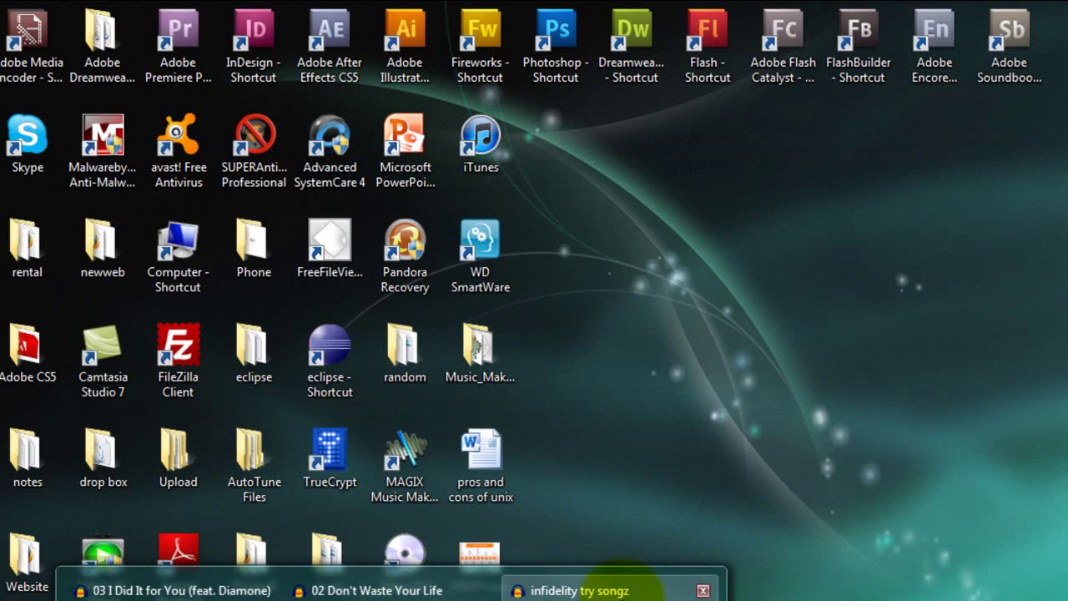
left_click(621, 592)
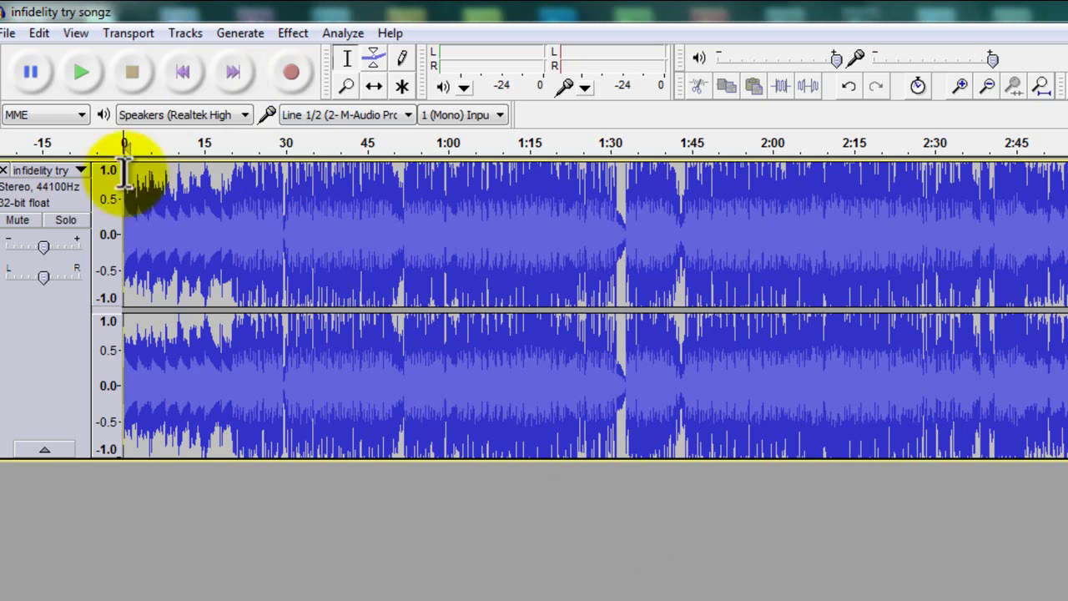
Play the song from the beginning and from about 0:31, then stop playback
left_click(80, 70)
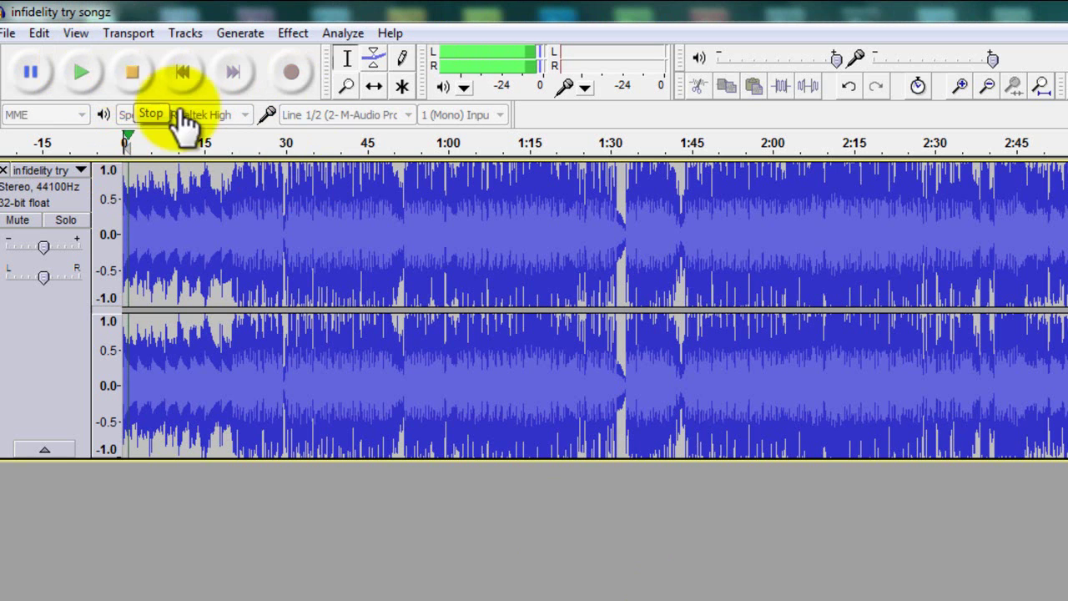
left_click(289, 180)
left_click(81, 74)
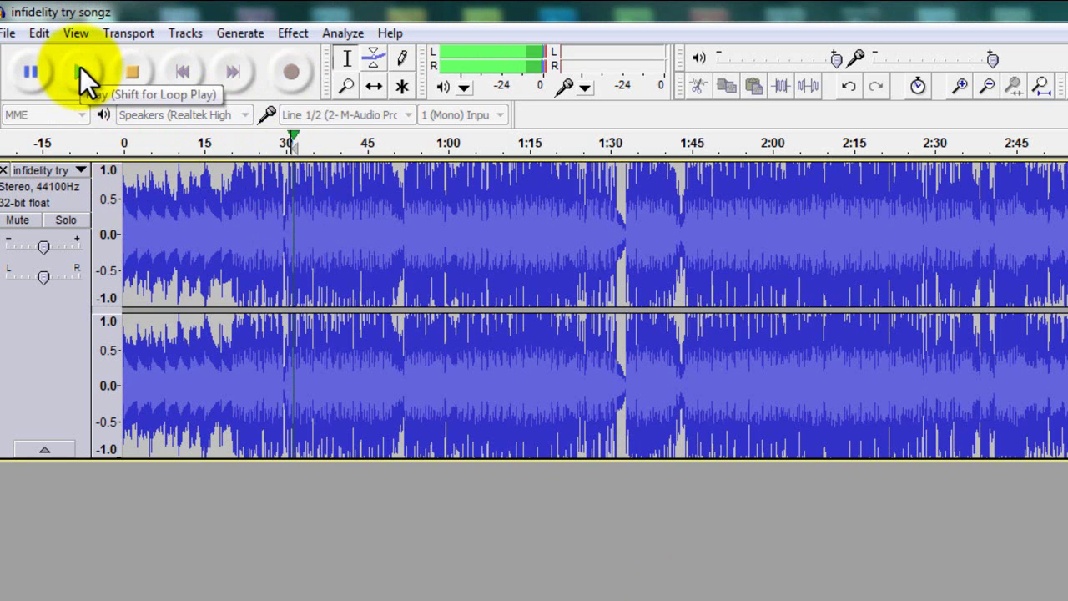
left_click(133, 76)
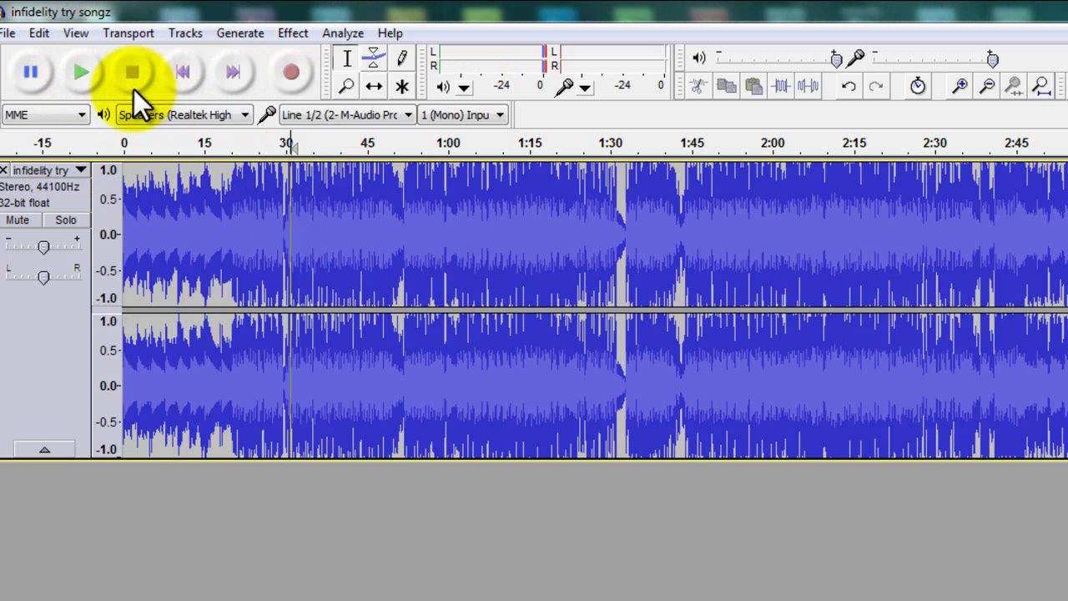
Replay the song from about 0:31 once more to hear the original vocals, and stop playback
left_click(88, 70)
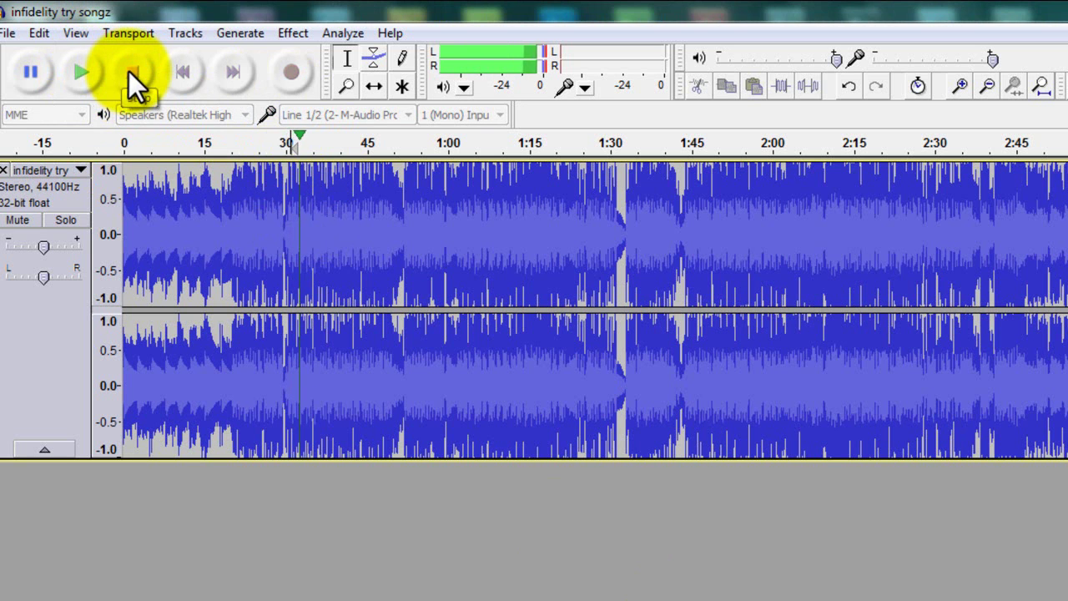
left_click(128, 71)
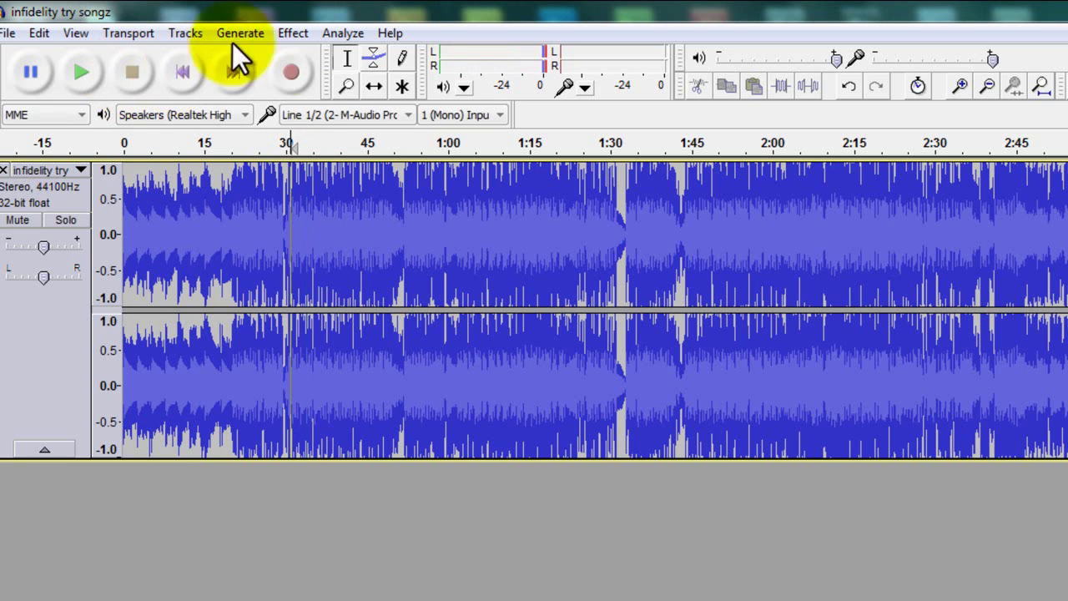
Split the stereo track of "infidelity try songz" into separate left-channel and right-channel tracks
left_click(296, 34)
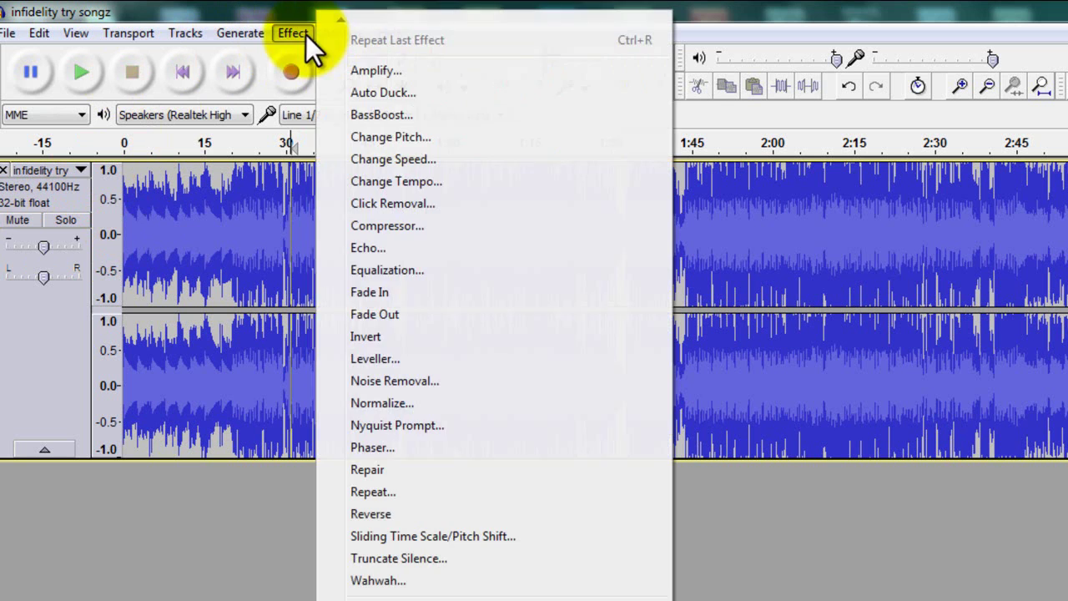
left_click(178, 540)
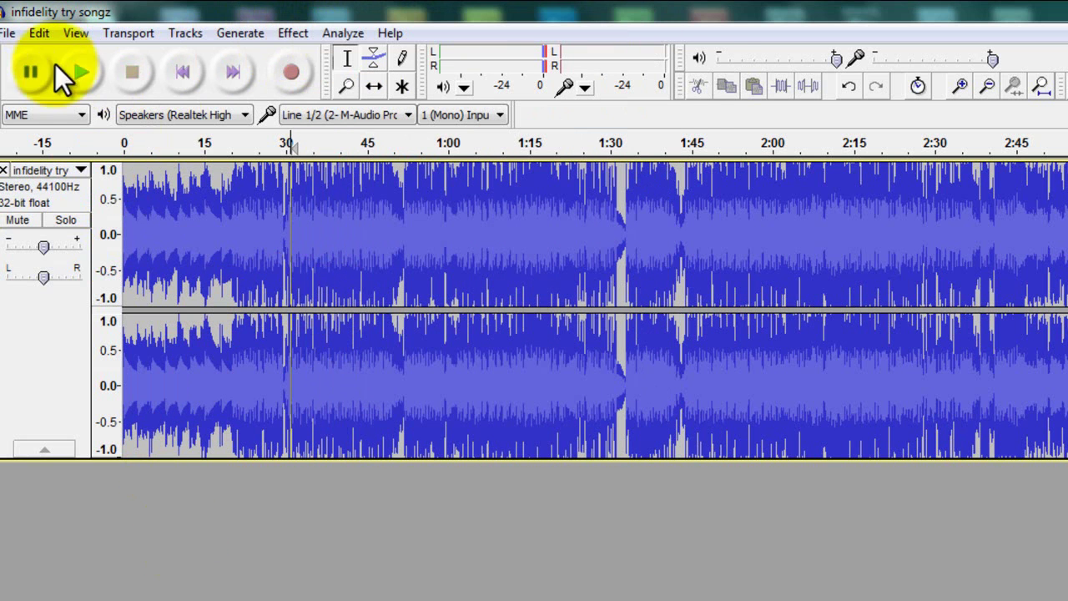
left_click(80, 171)
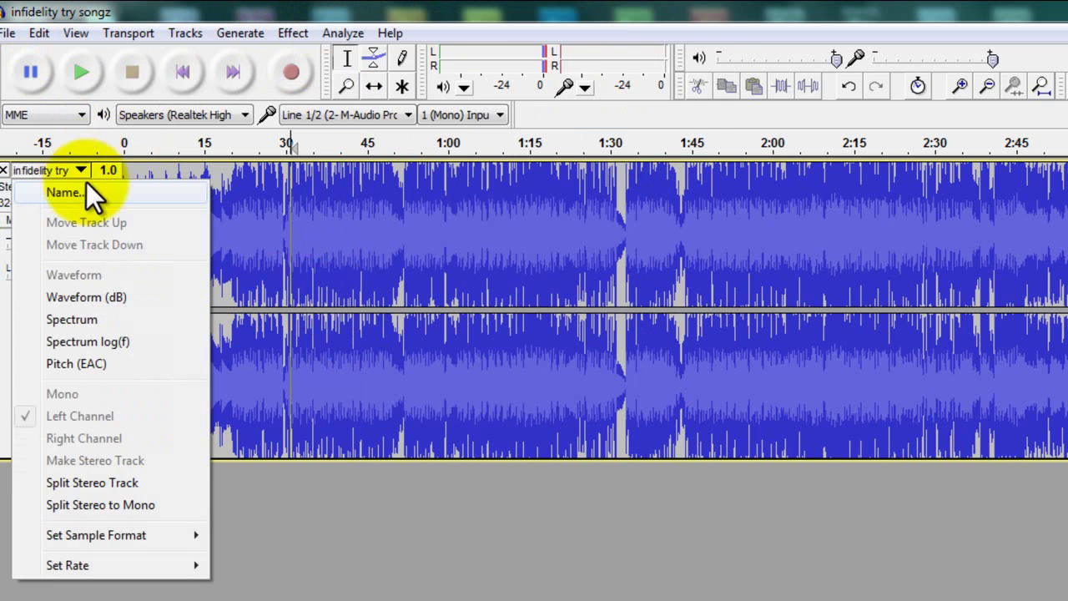
left_click(112, 482)
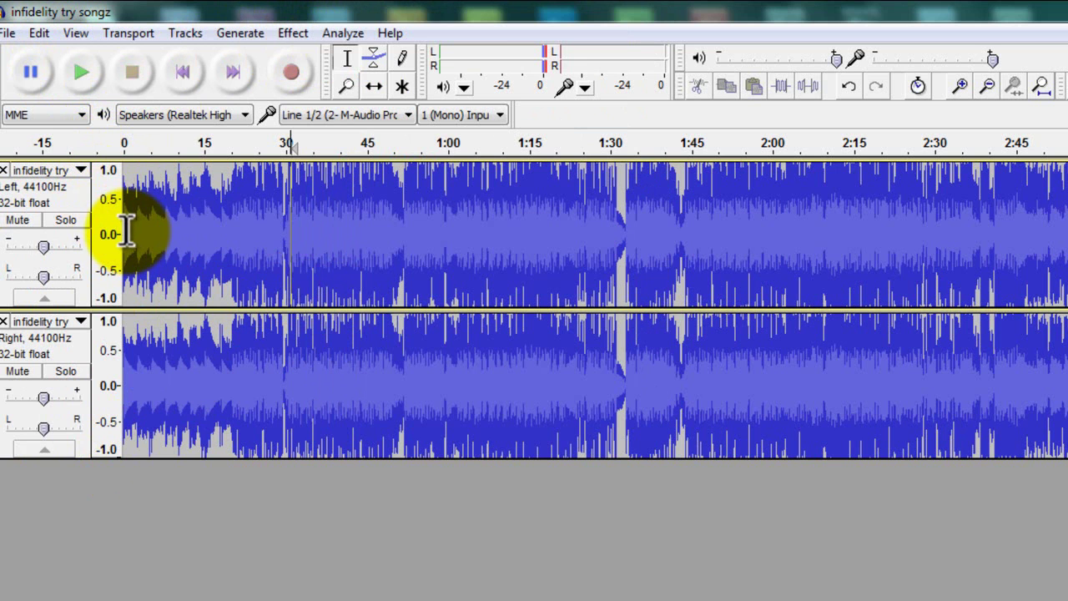
Select the left-channel track from the start to about 3:42 and apply the Invert effect to it
left_click(125, 232)
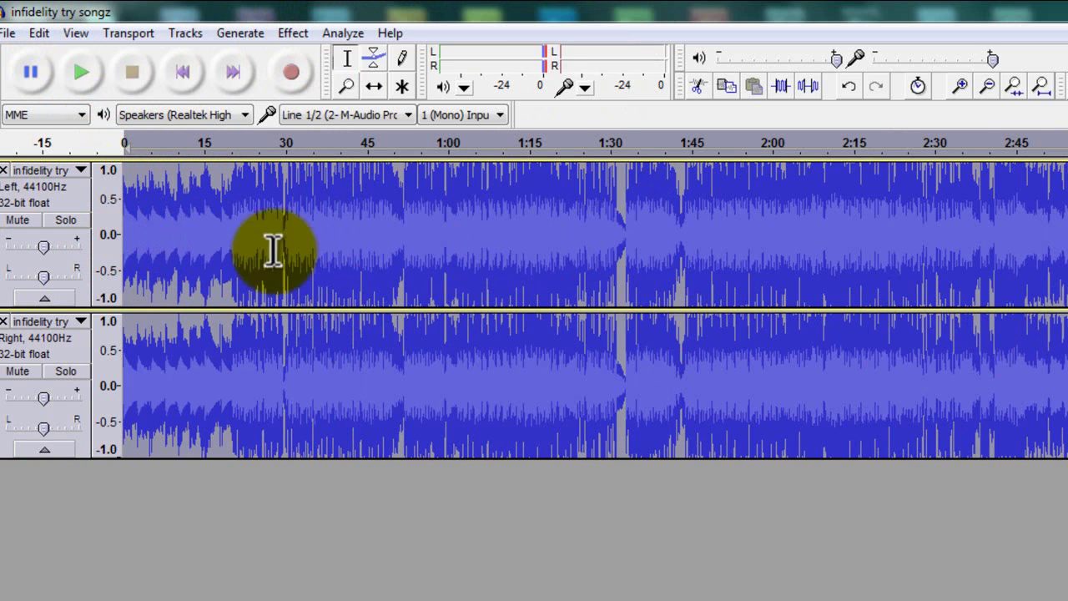
left_click(261, 242)
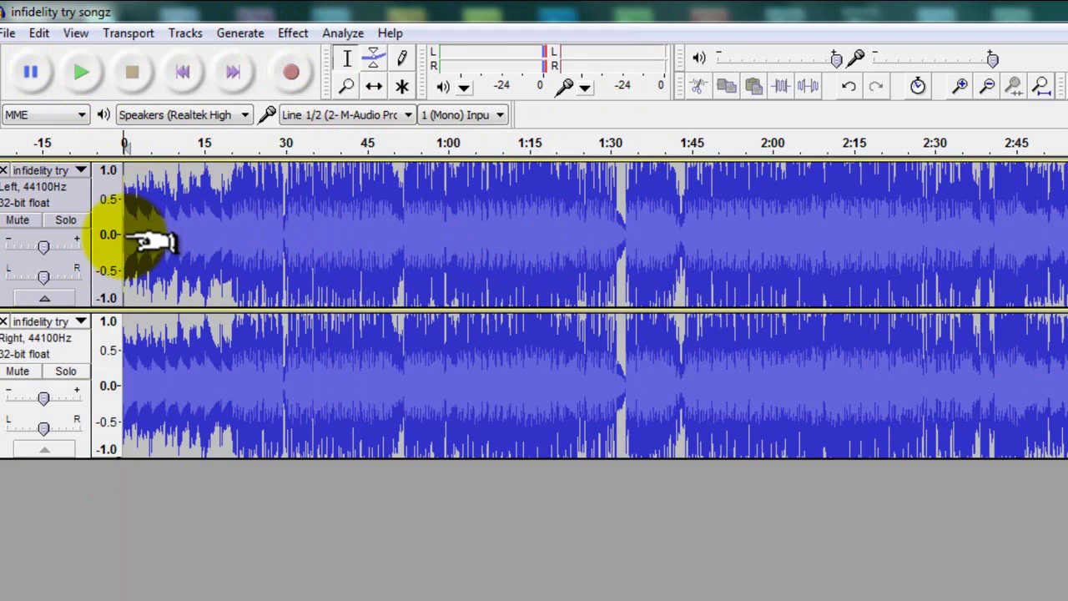
left_click_drag(126, 238, 109, 190)
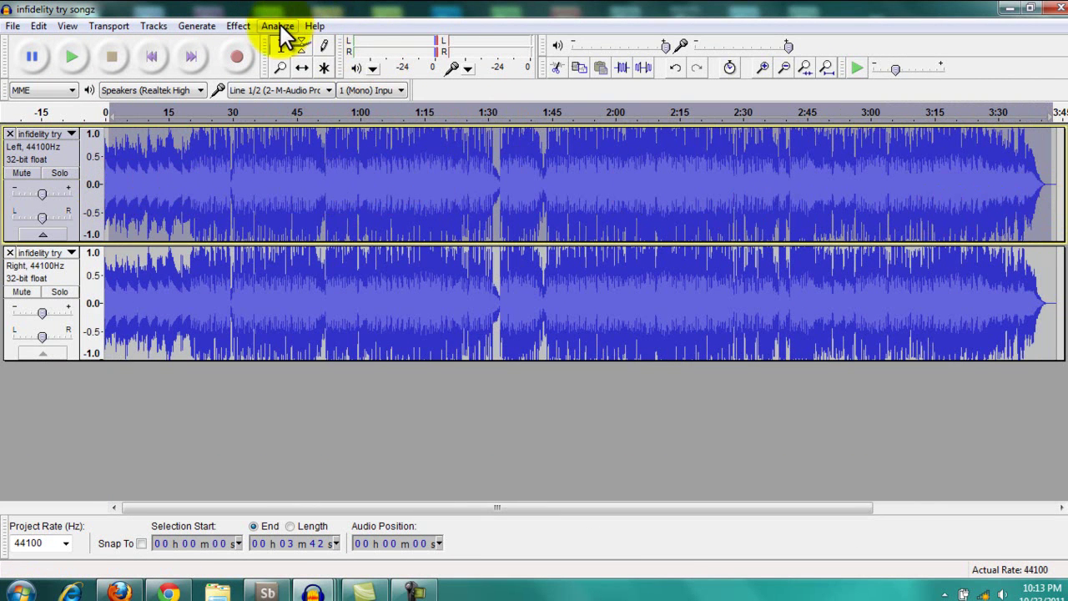
left_click(278, 25)
mouse_move(240, 23)
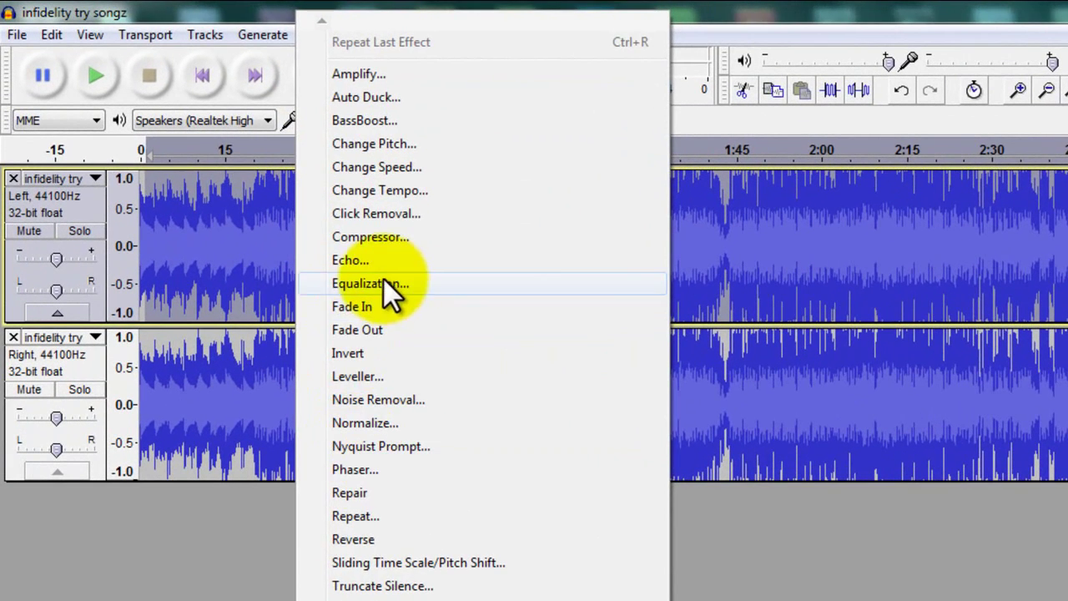
left_click(276, 281)
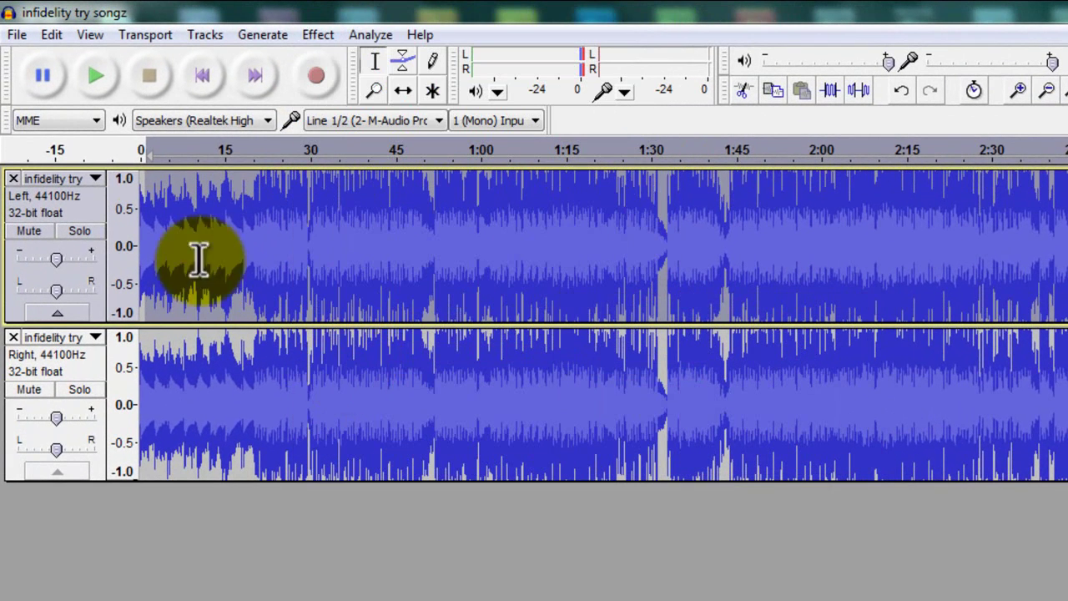
Change the inverted left-channel track and the right-channel track to Mono
left_click(103, 174)
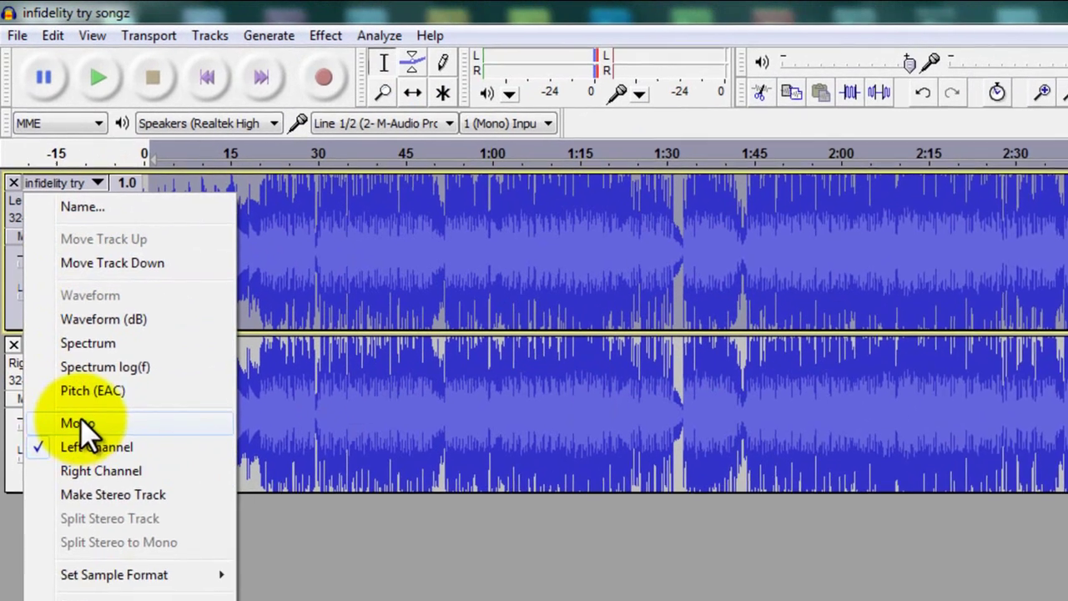
left_click(72, 415)
left_click(103, 361)
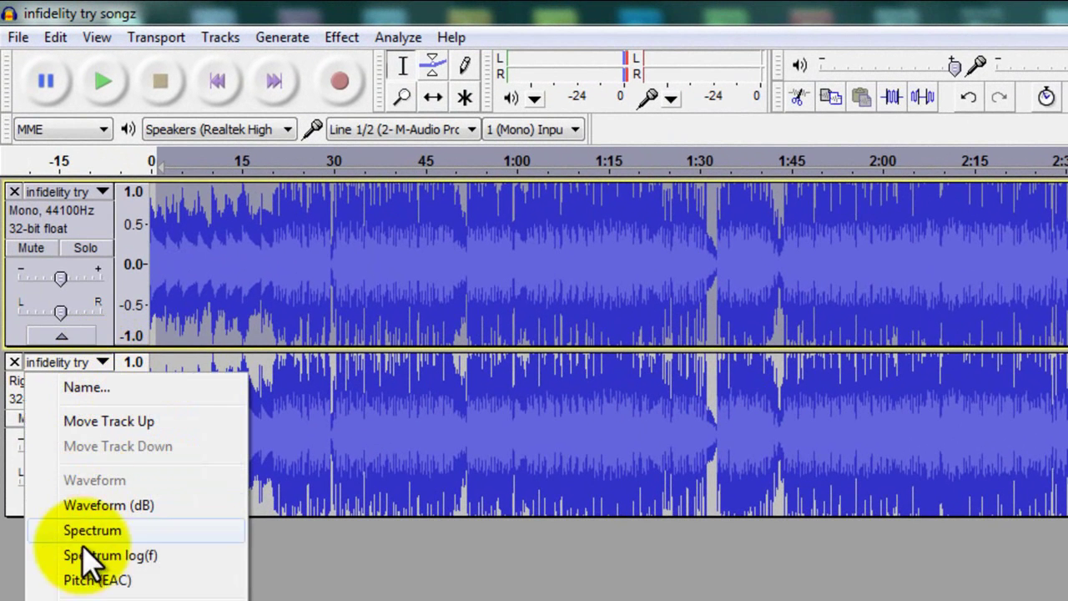
left_click(50, 597)
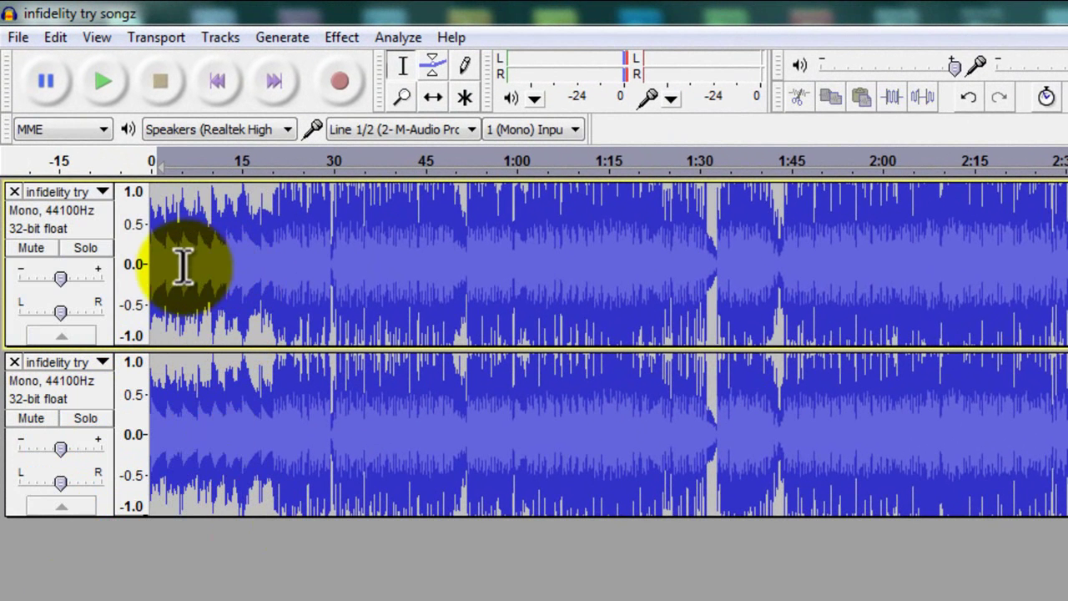
Play the two mono tracks from the beginning and from about 0:25 to check the vocal removal, and stop playback
left_click(103, 81)
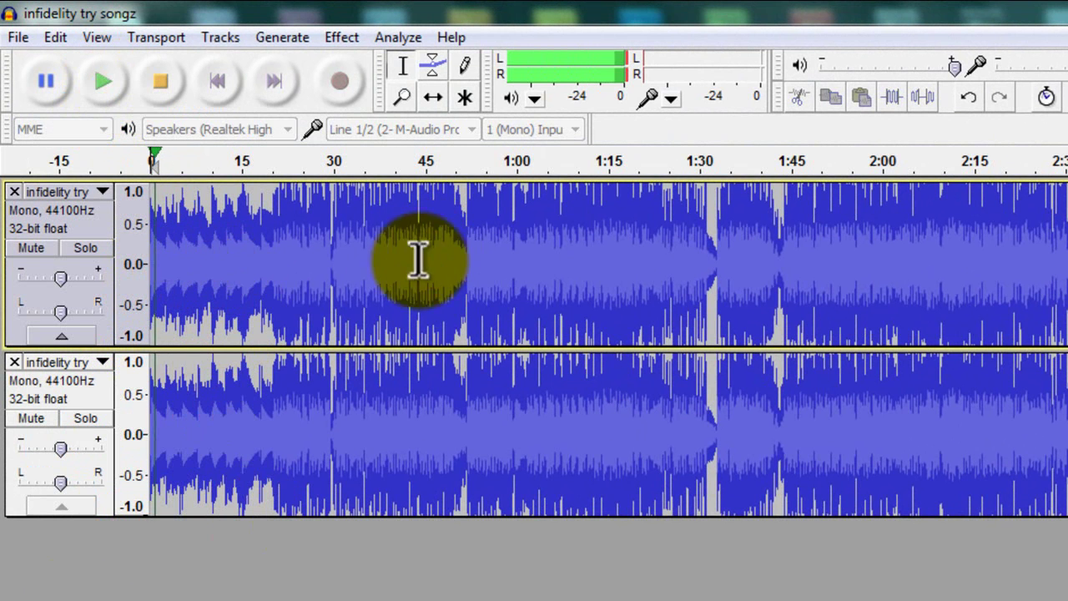
left_click(292, 254)
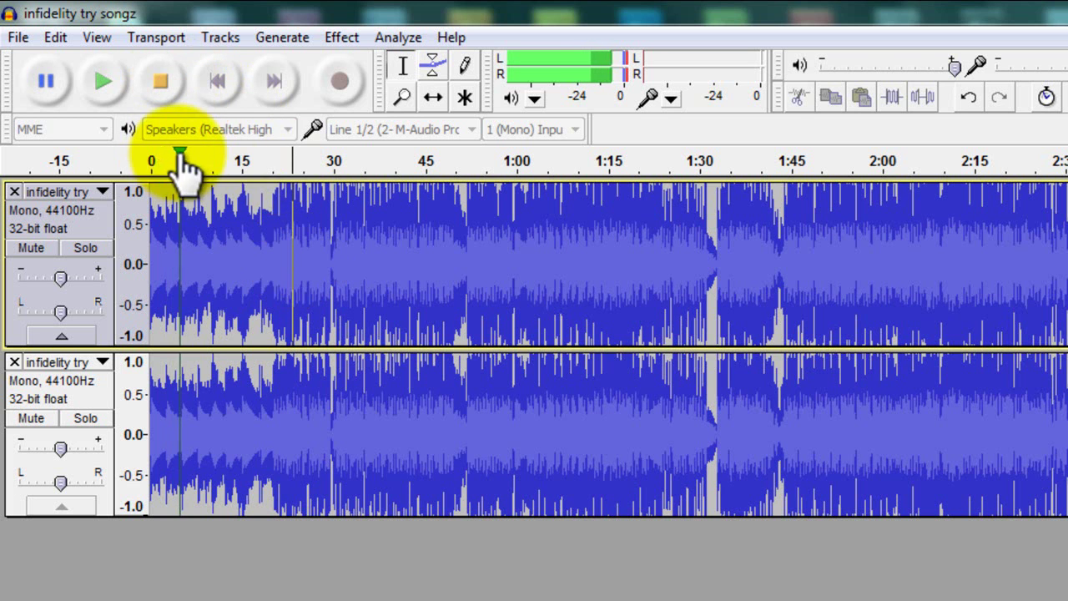
left_click(303, 163)
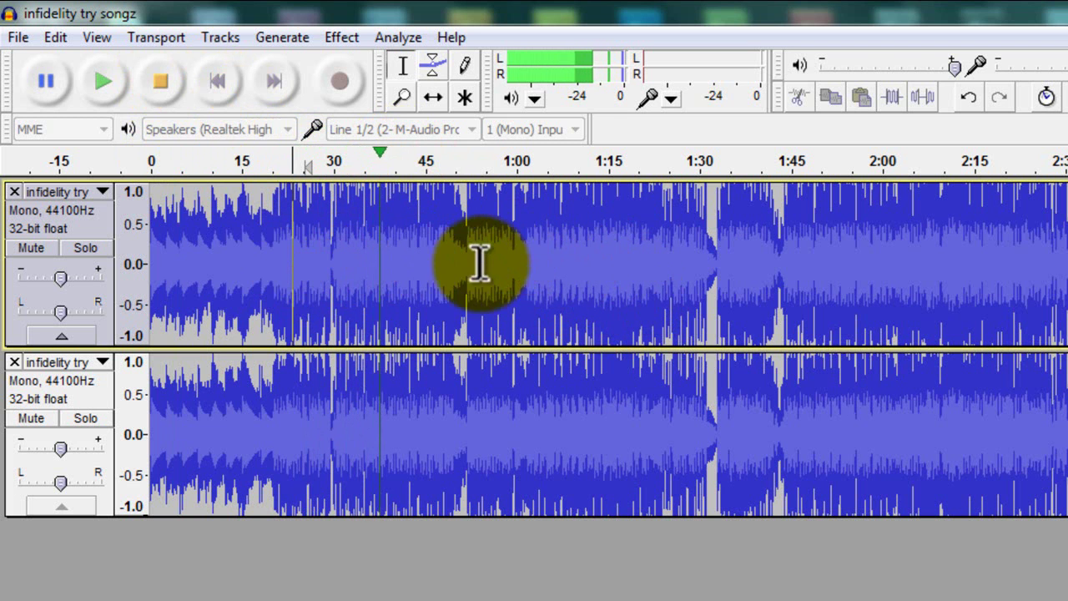
left_click(528, 251)
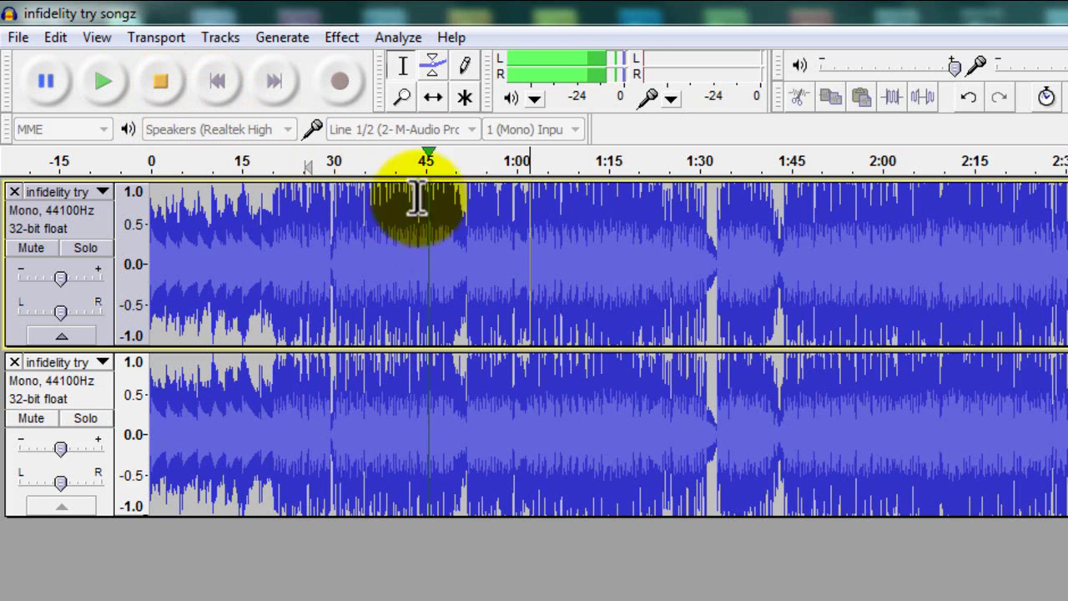
left_click(602, 250)
left_click(158, 83)
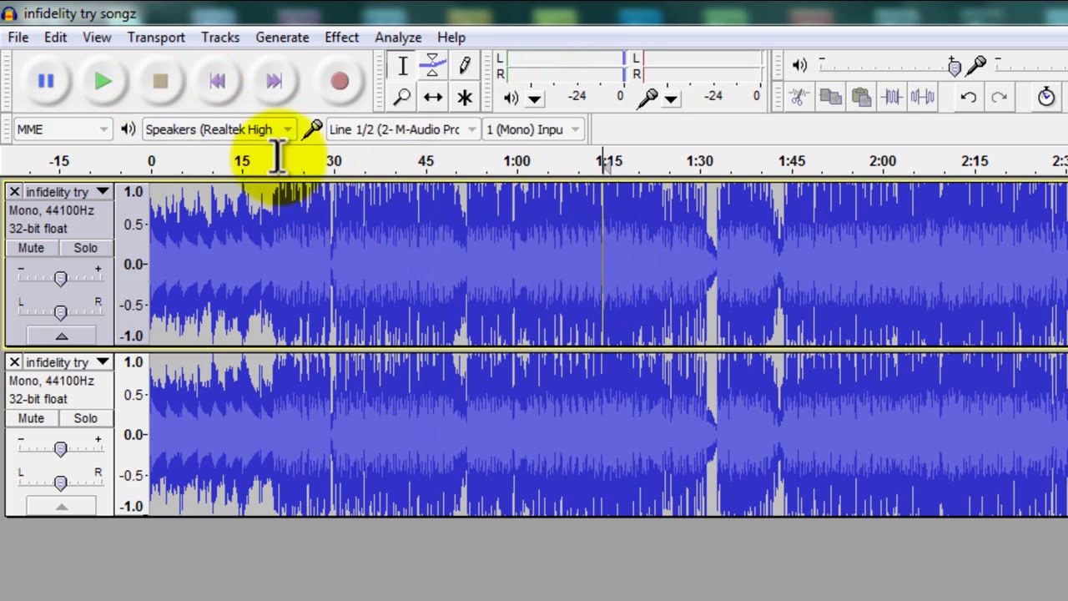
Play the two mono tracks from about 1:10 and from about 1:28, stopping playback after each passage
left_click(578, 262)
left_click(105, 82)
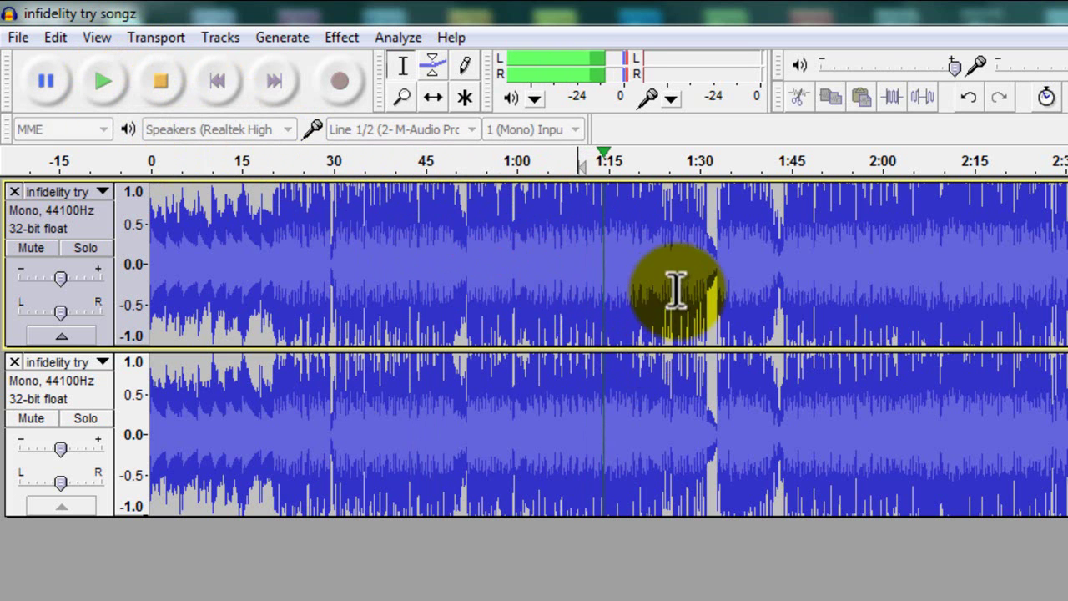
left_click(733, 270)
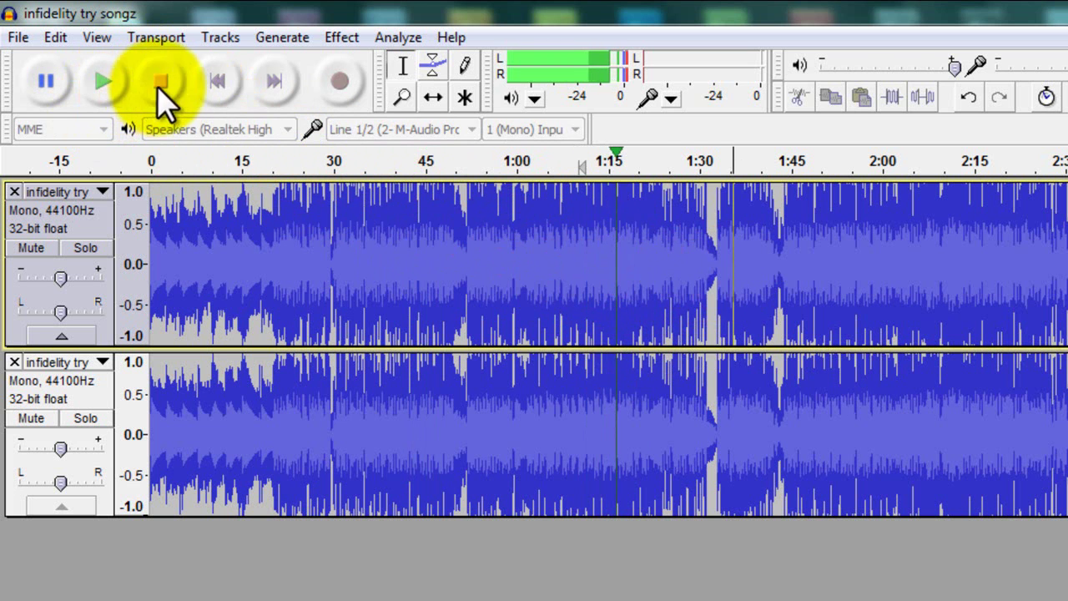
left_click(154, 87)
left_click(690, 287)
left_click(114, 82)
left_click(163, 79)
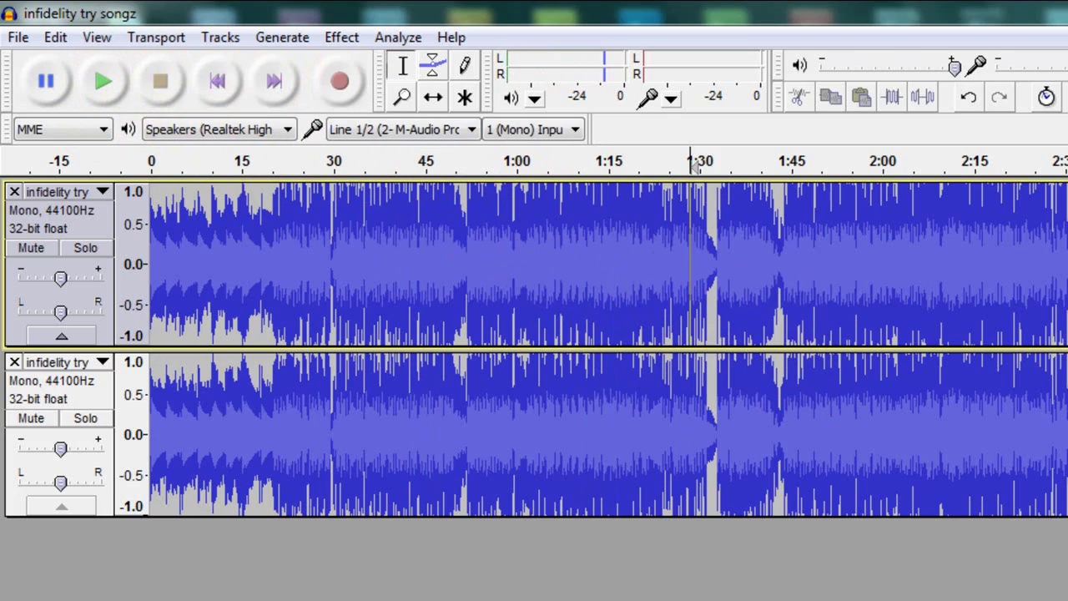
Minimize Audacity, switch to Adobe Soundbooth and show the Spectral Frequency Display for "down instrumentaupdated.wav"
left_click(997, 7)
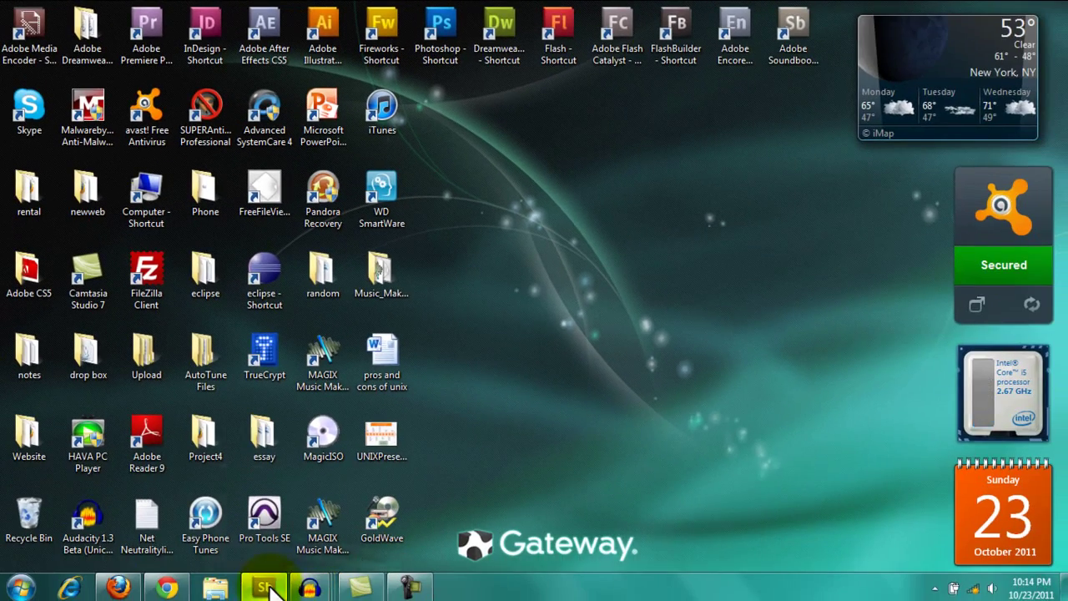
left_click(264, 588)
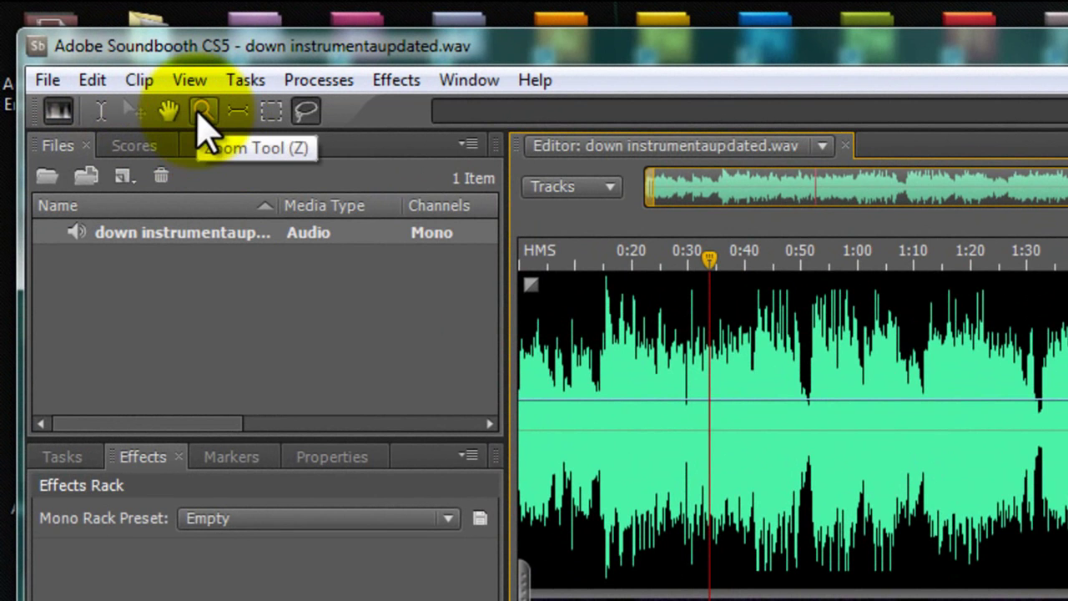
left_click(59, 112)
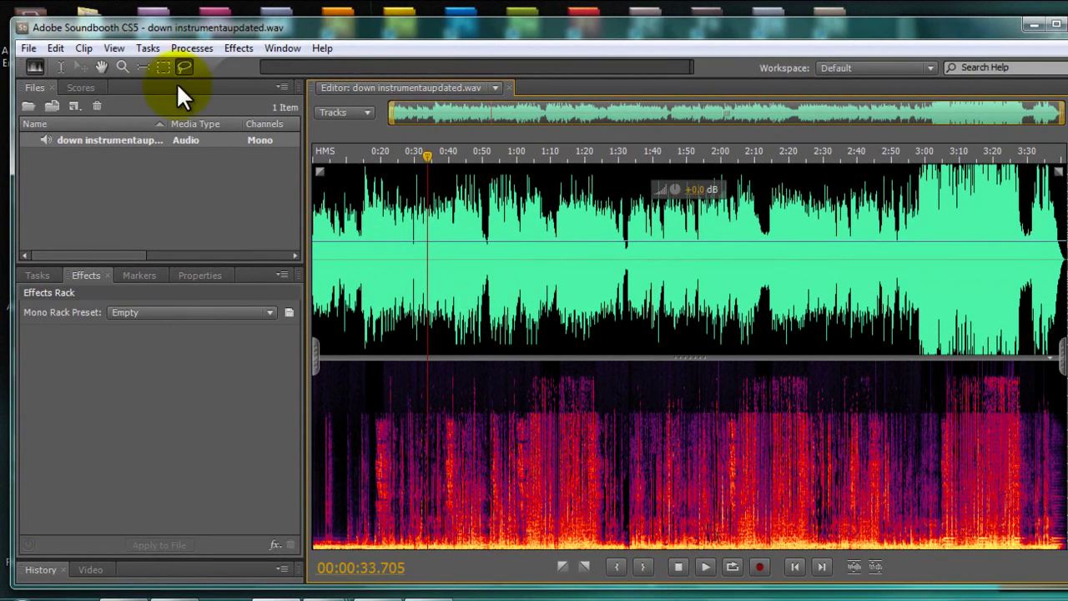
Zoom in on the spectral frequency display and examine the song's frequencies between about 1:10 and 2:10
left_click(120, 67)
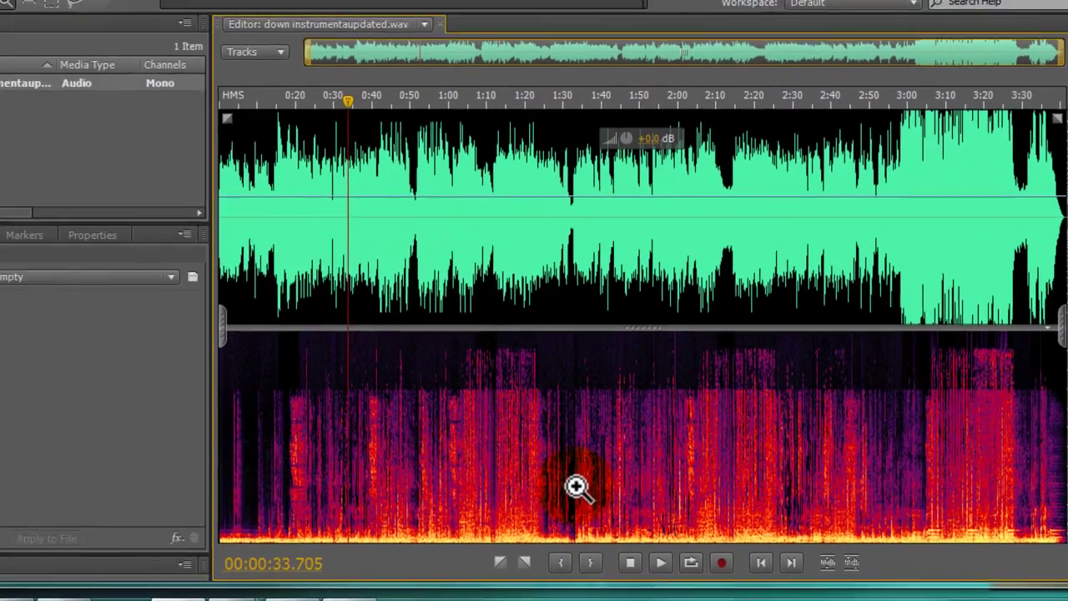
left_click(630, 501)
left_click(630, 500)
left_click(631, 500)
left_click(487, 466)
left_click(487, 465)
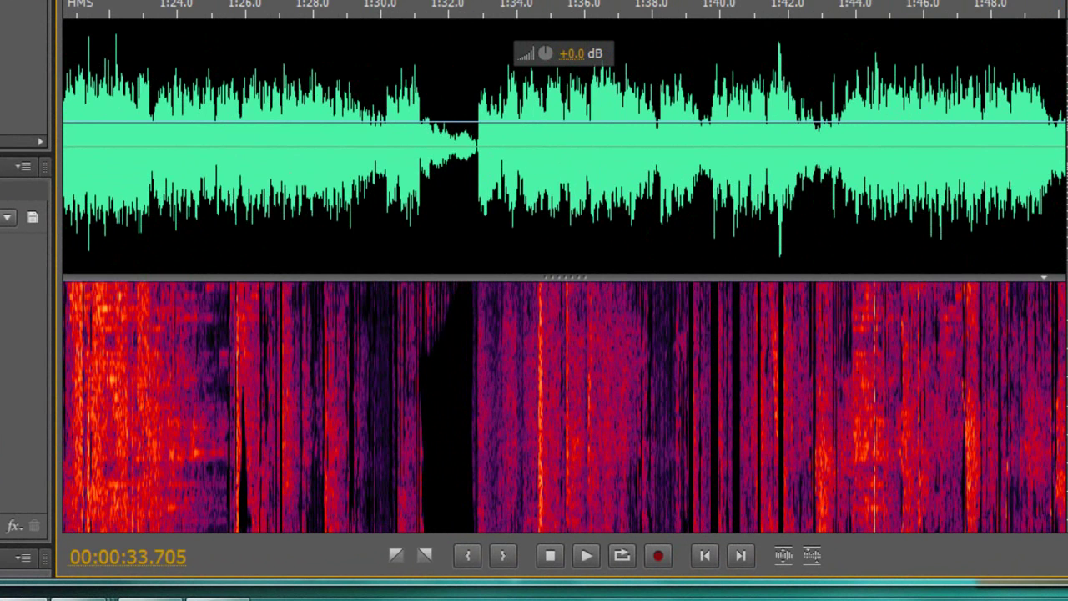
left_click_drag(353, 342, 626, 326)
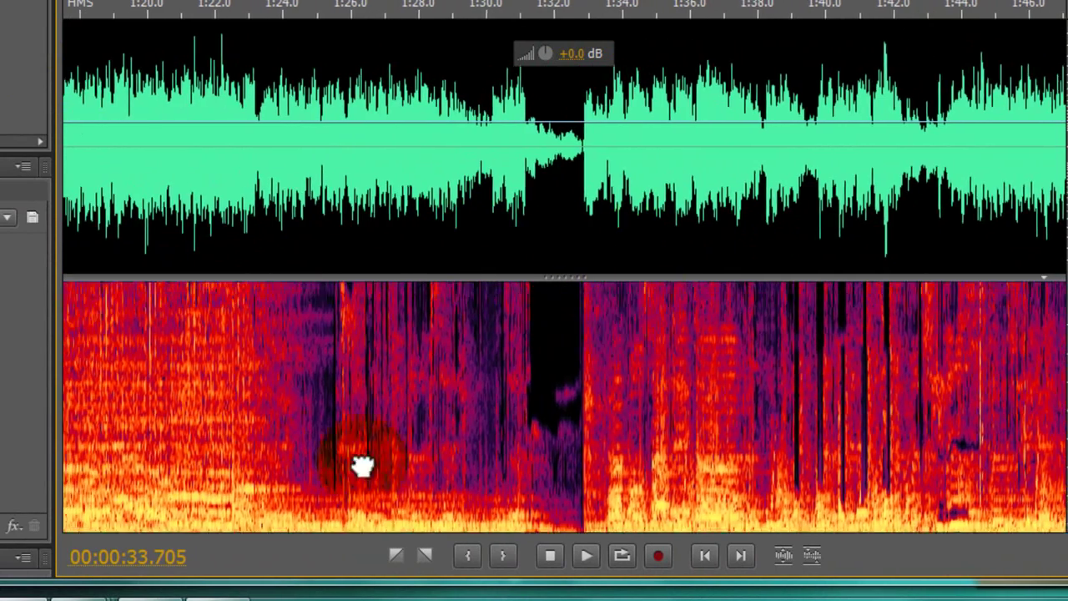
left_click_drag(362, 465, 629, 350)
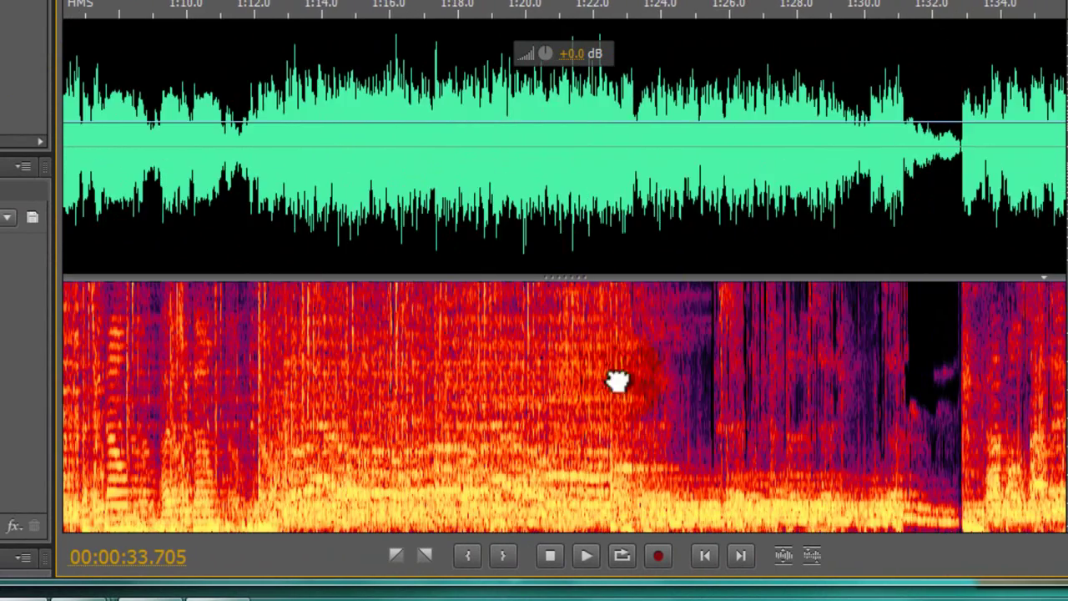
left_click_drag(253, 338, 433, 291)
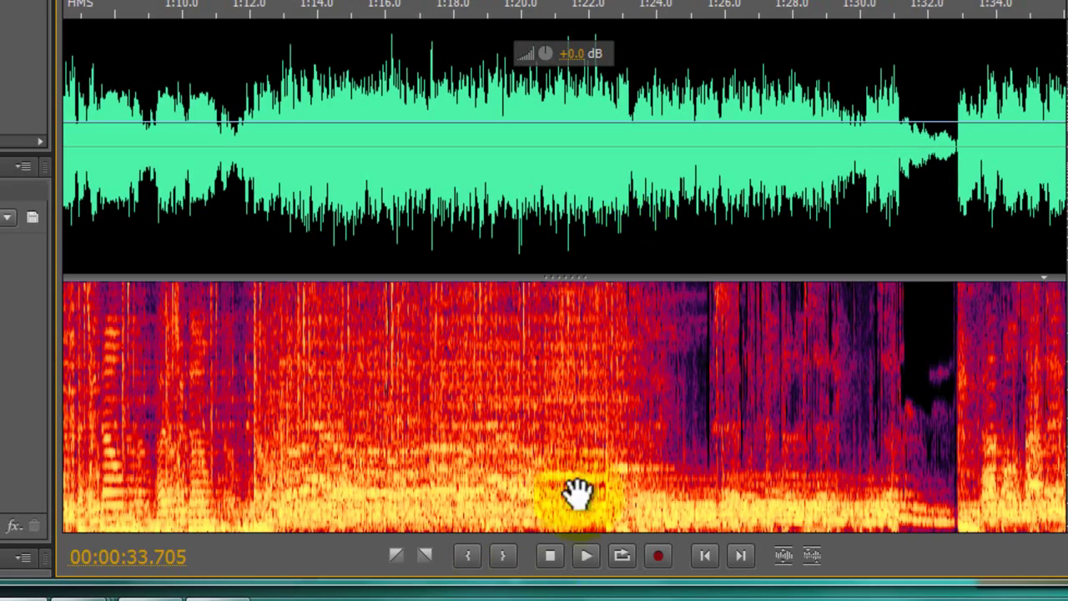
left_click_drag(934, 511, 361, 404)
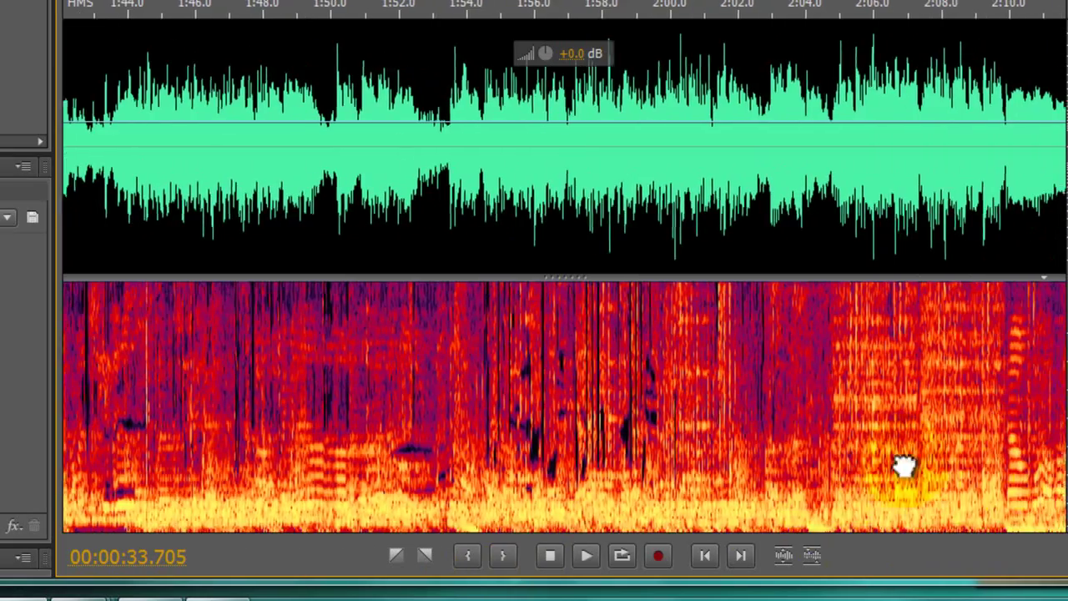
left_click_drag(803, 458, 539, 455)
left_click_drag(937, 455, 371, 479)
left_click_drag(534, 486, 875, 517)
left_click_drag(544, 451, 756, 438)
left_click_drag(611, 484, 1066, 468)
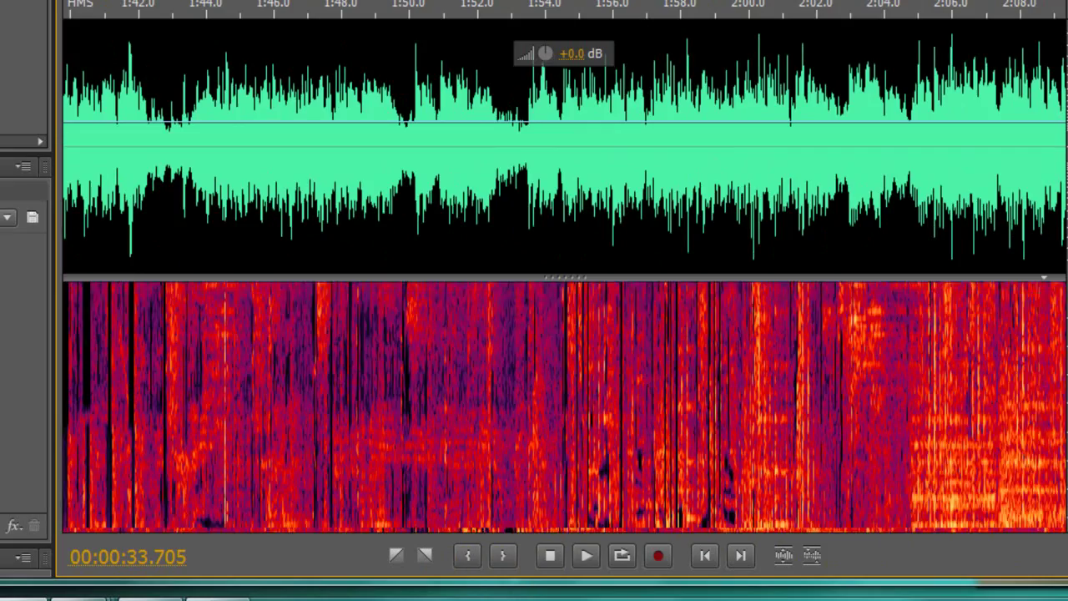
left_click_drag(97, 436, 1063, 298)
left_click_drag(1065, 250, 553, 4)
left_click_drag(197, 33, 498, 70)
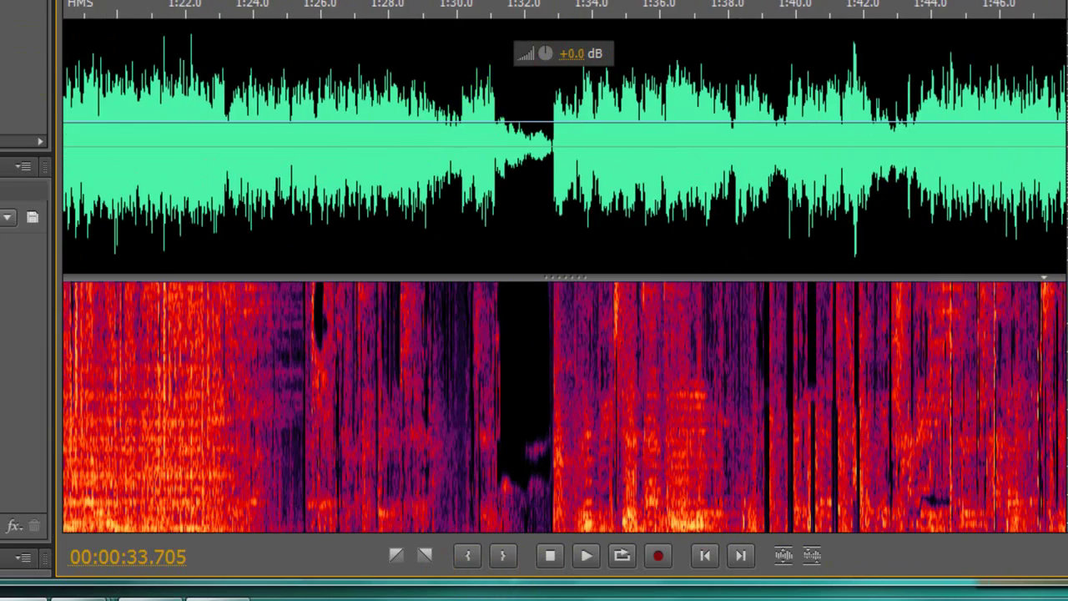
Play the Soundbooth file from about 1:30 through the quiet gap in the waveform, and stop playback
left_click(449, 250)
left_click(579, 554)
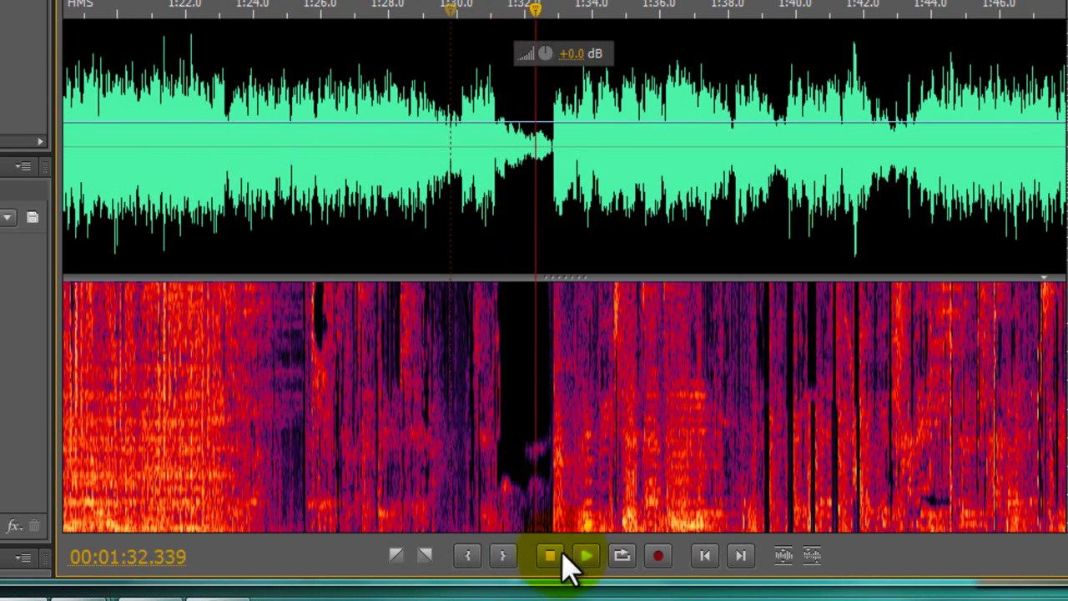
left_click(553, 554)
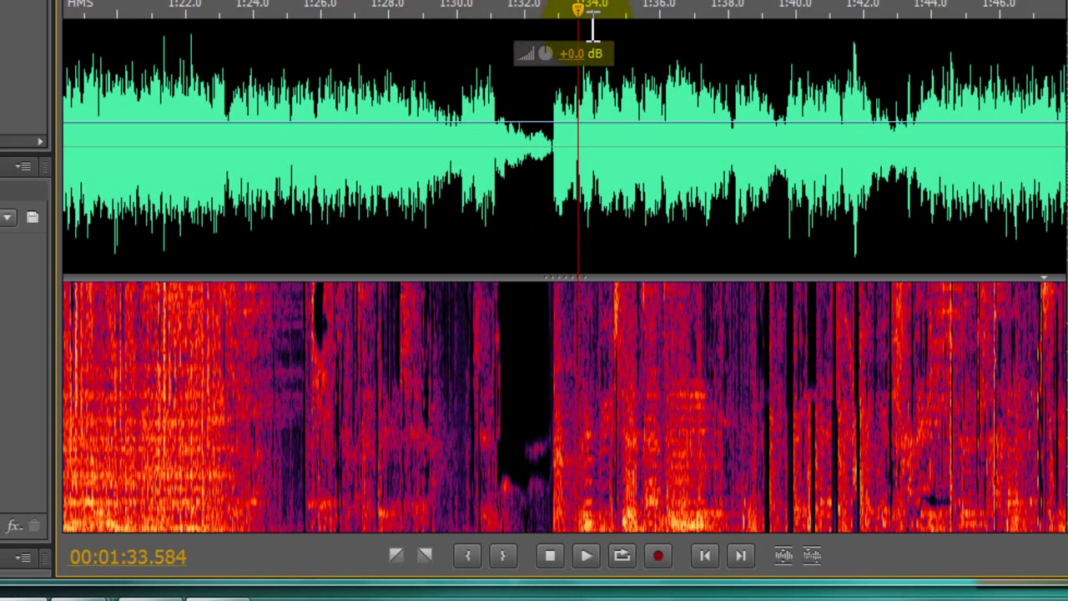
Switch back to the Audacity project "infidelity try songz"
mouse_move(80, 598)
left_click(305, 468)
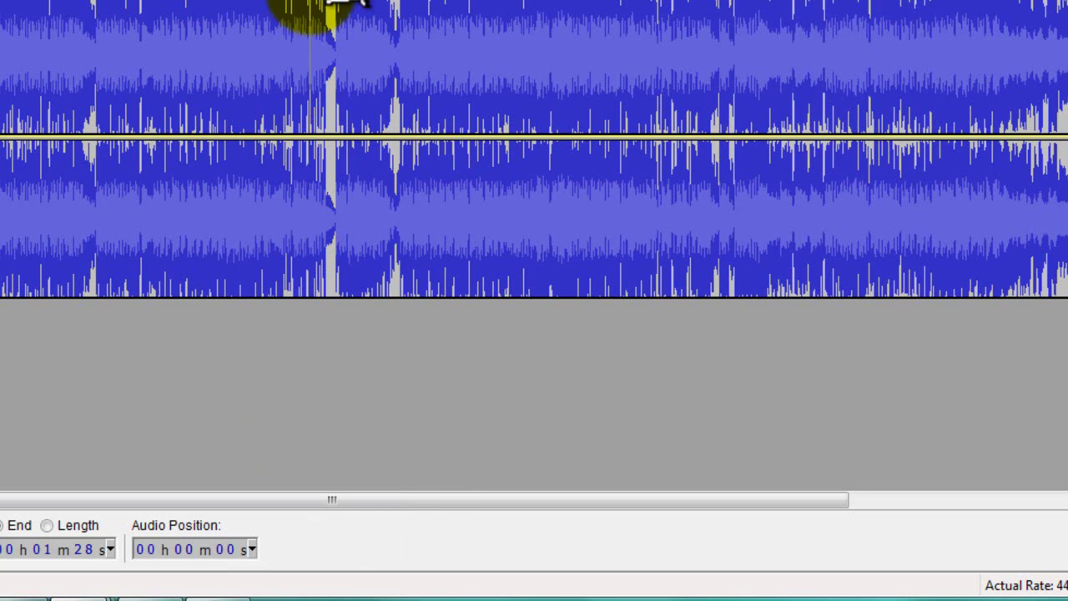
Place the cursor at about 1:29 in the Audacity track, and switch to Adobe Soundbooth
left_click(319, 39)
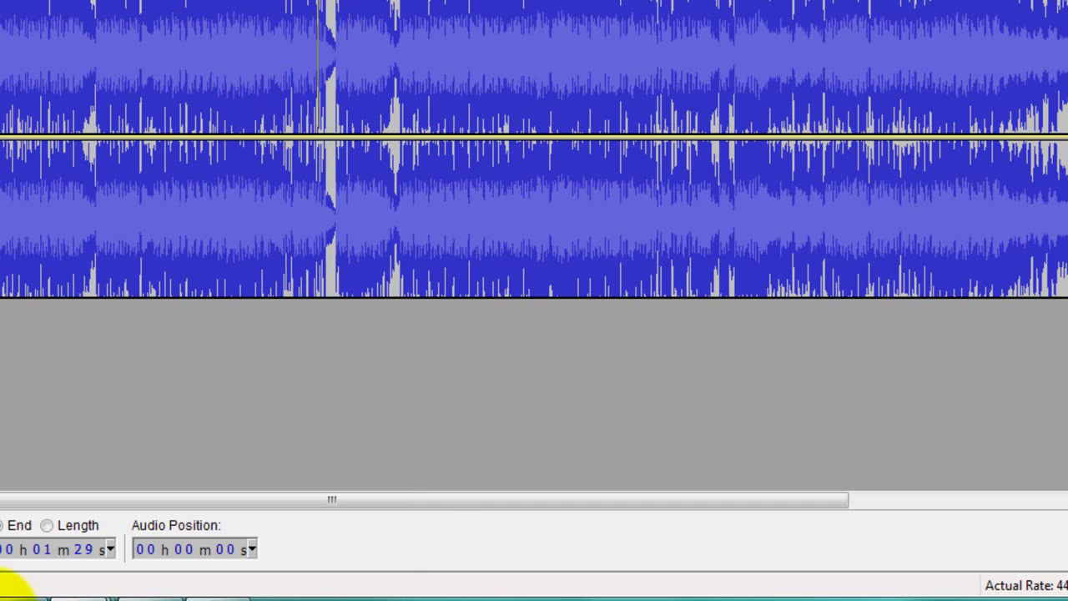
mouse_move(79, 598)
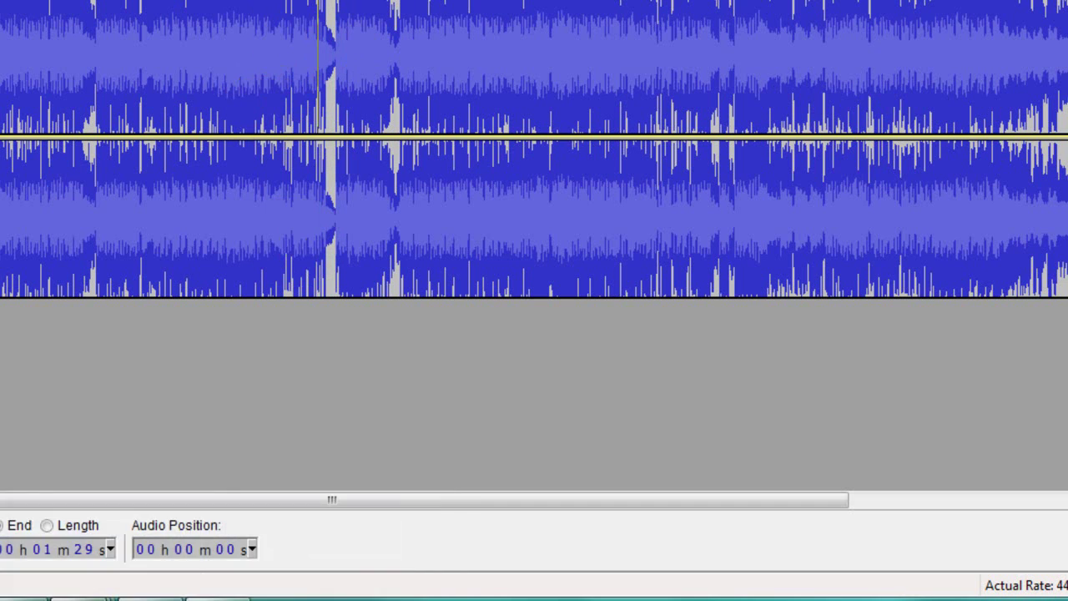
left_click(29, 594)
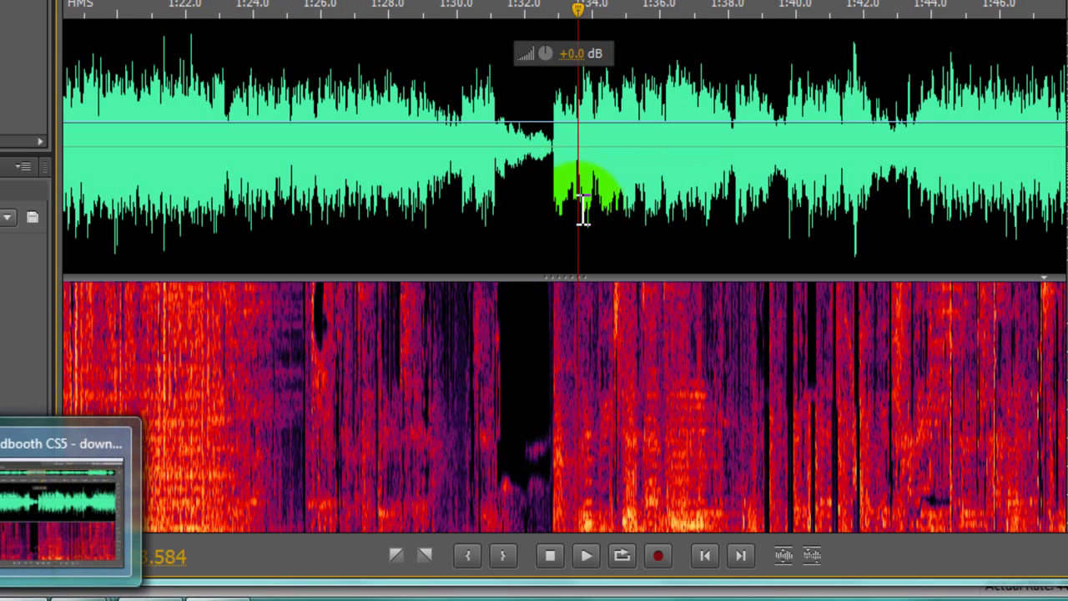
Play the Soundbooth file from about 1:30 past the quiet gap, and stop playback
left_click(452, 434)
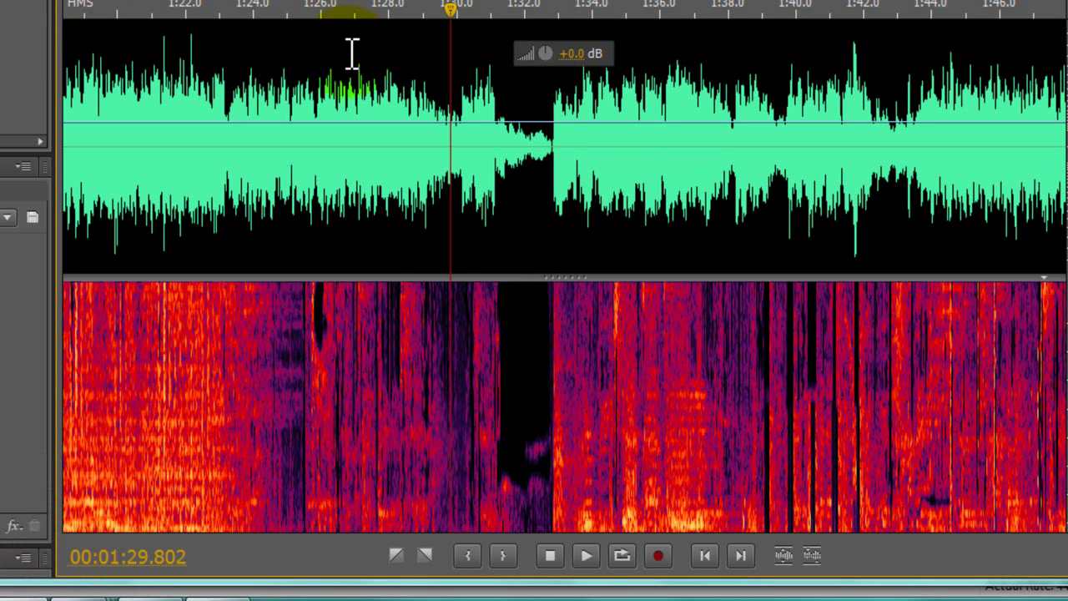
left_click(586, 555)
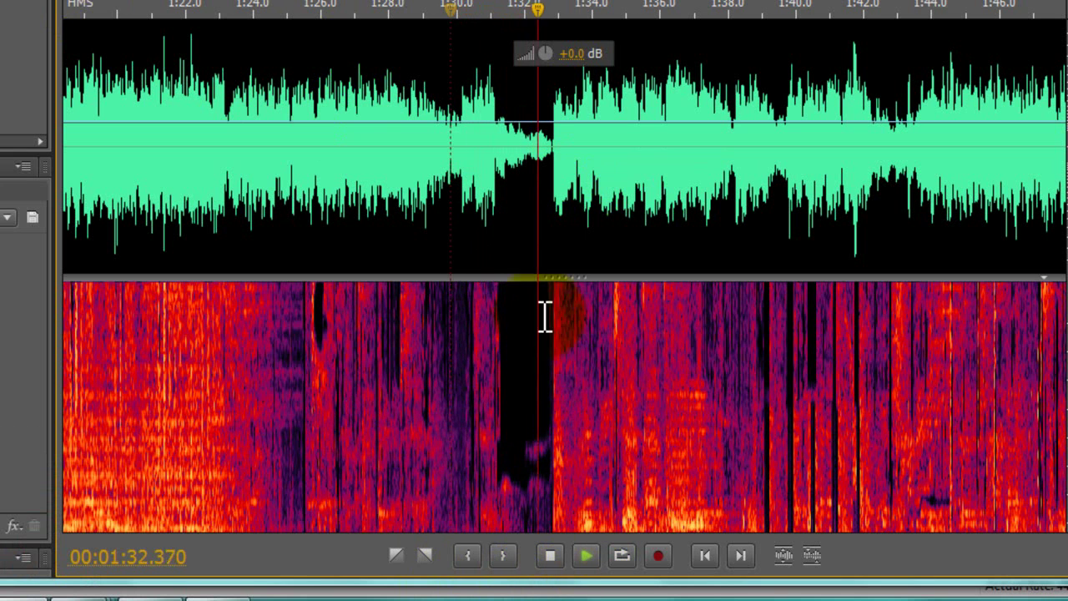
left_click(549, 557)
left_click(548, 554)
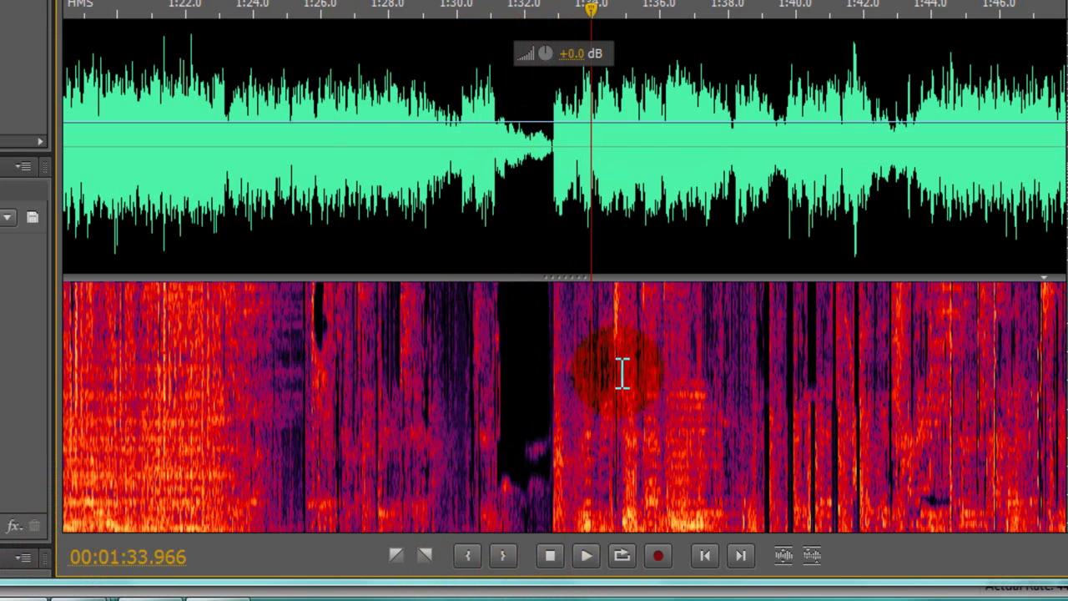
left_click(556, 561)
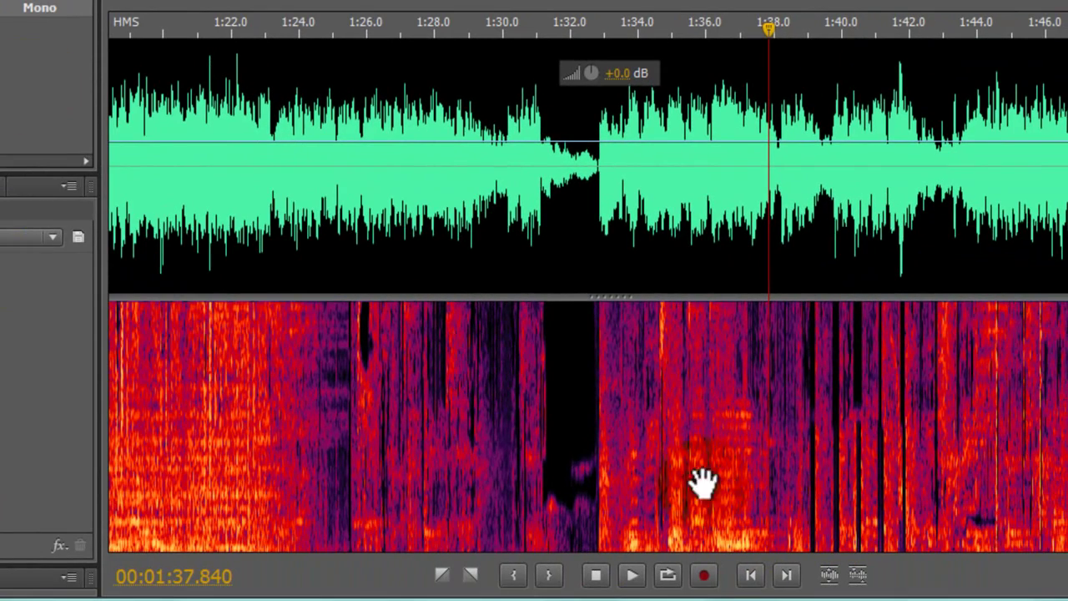
Select the narrow bright vertical spike at about 1:34.5 in the upper frequencies of the spectral display and delete it
left_click_drag(822, 524, 607, 424)
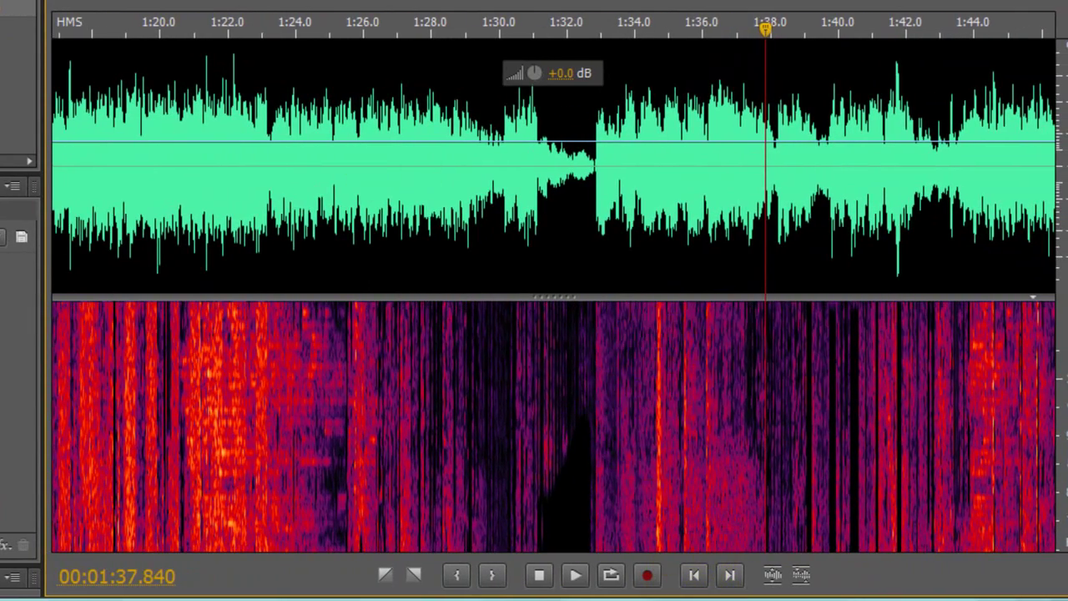
left_click_drag(614, 399, 643, 527)
left_click(678, 393)
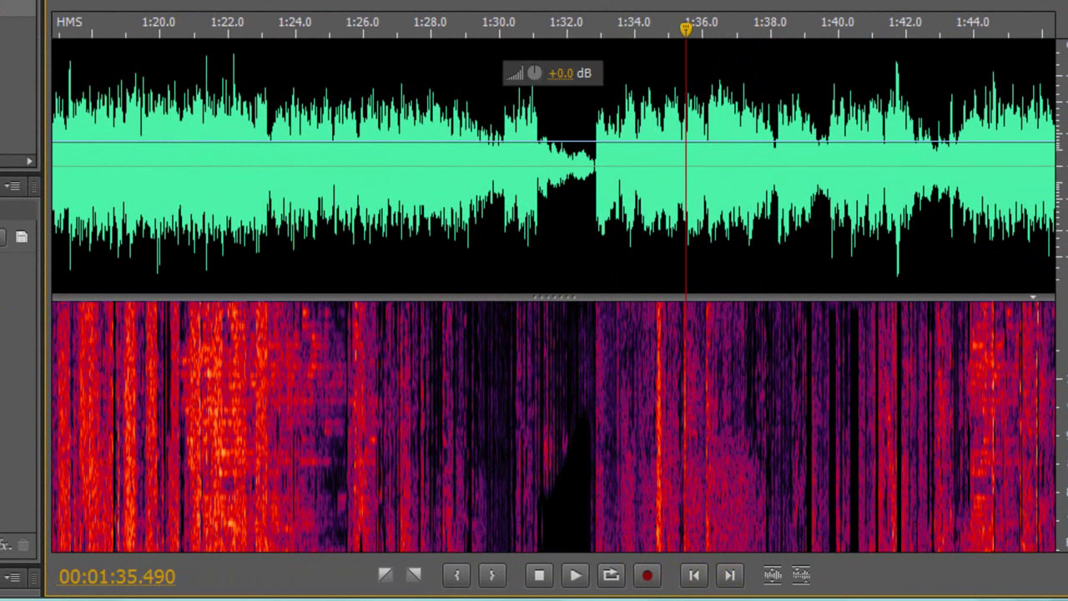
left_click_drag(584, 418, 641, 462)
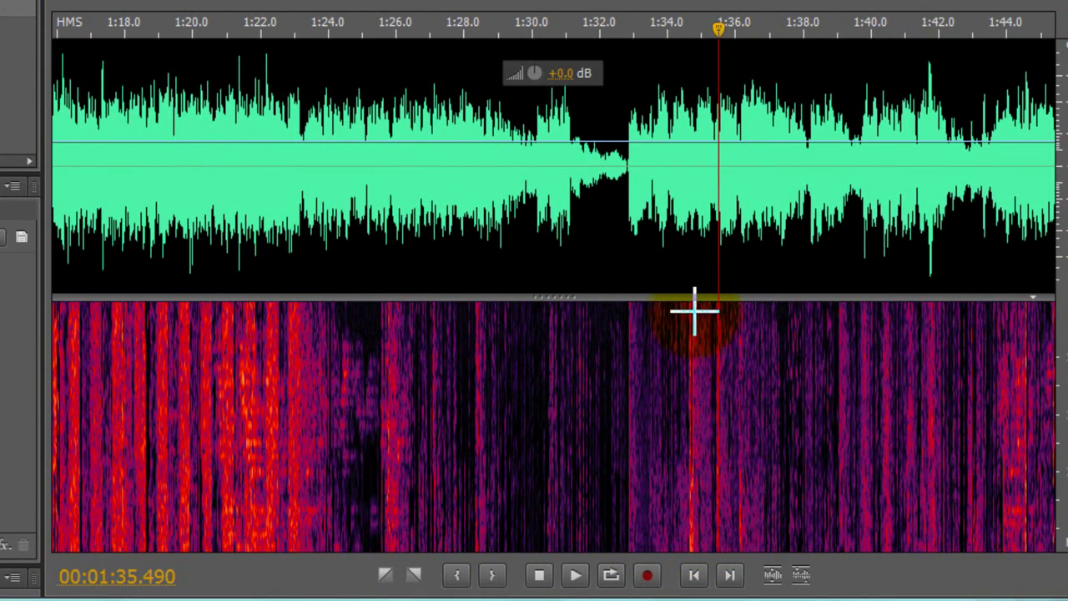
left_click_drag(686, 310, 694, 551)
right_click(693, 551)
key("Escape")
key("h")
mouse_move(768, 465)
left_mouse_down()
mouse_move(768, 521)
mouse_move(772, 470)
left_mouse_up()
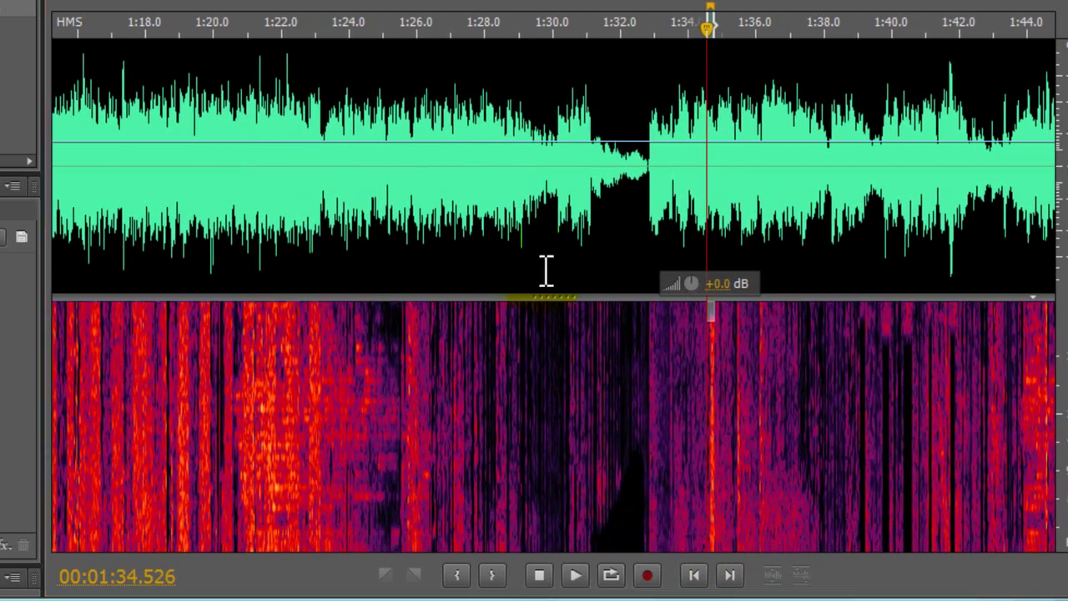
Delete the remaining part of the spike at about 1:34.5, working down into the lower frequencies
left_click_drag(707, 332, 714, 538)
right_click(708, 549)
key("Escape")
key("h")
left_click_drag(809, 384, 814, 126)
key("e")
mouse_move(693, 350)
left_mouse_down()
mouse_move(704, 374)
mouse_move(660, 436)
mouse_move(715, 298)
mouse_move(709, 345)
left_mouse_up()
right_click(709, 345)
left_click(659, 392)
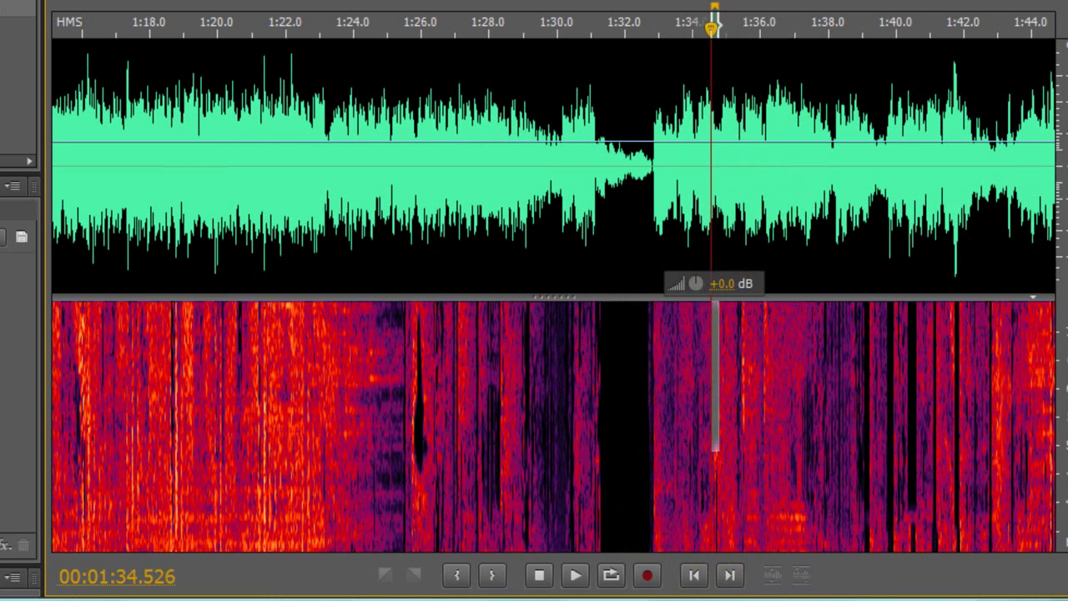
Clear the selection, play the edited section from about 1:31.5, and stop playback
left_click(503, 404)
left_click(677, 413)
left_click(627, 420)
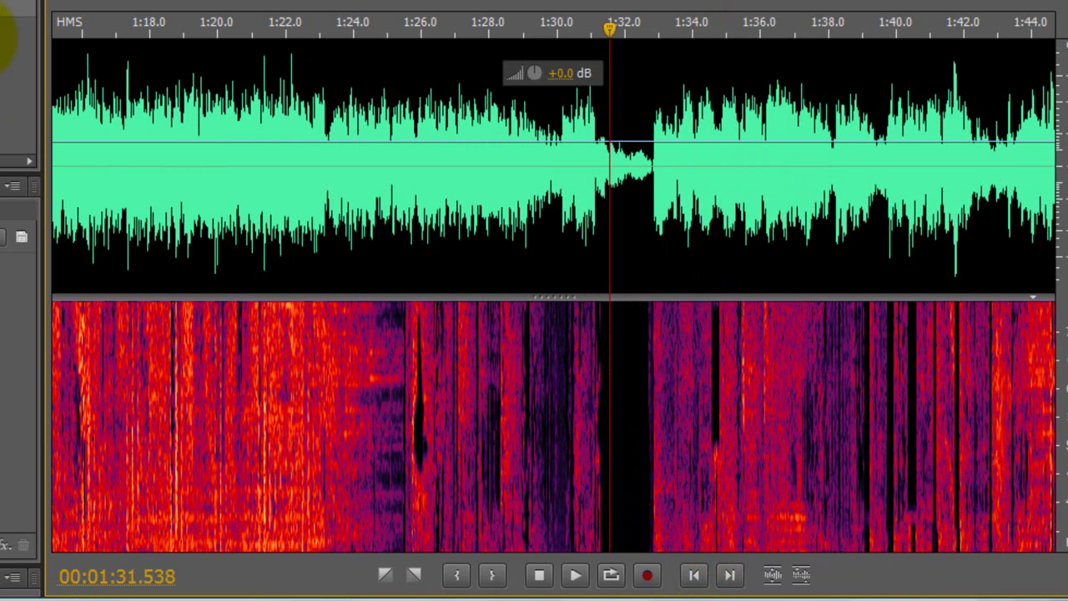
left_click(576, 576)
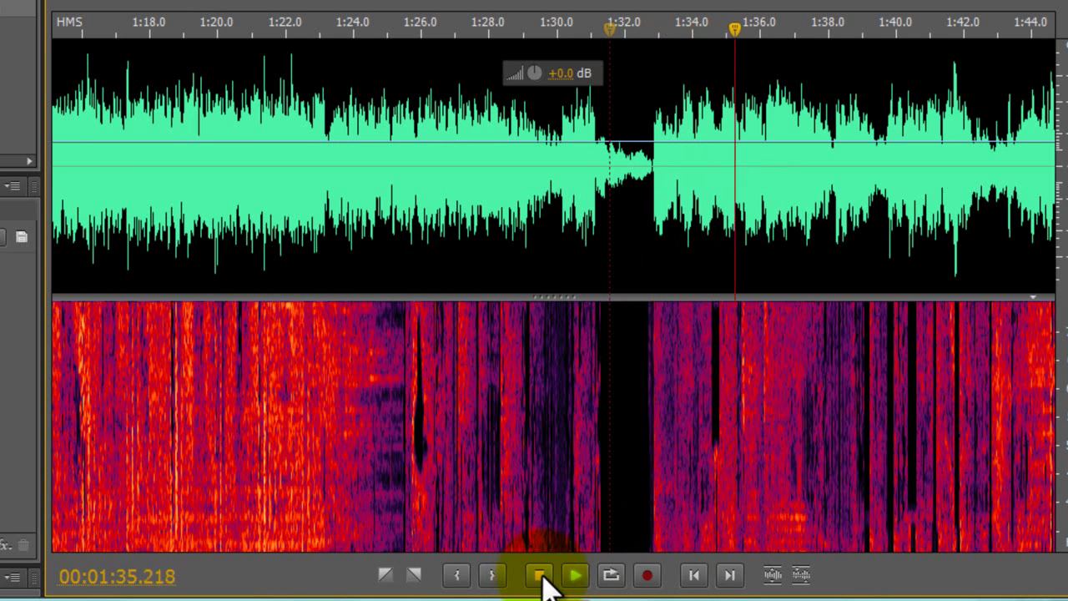
left_click(540, 575)
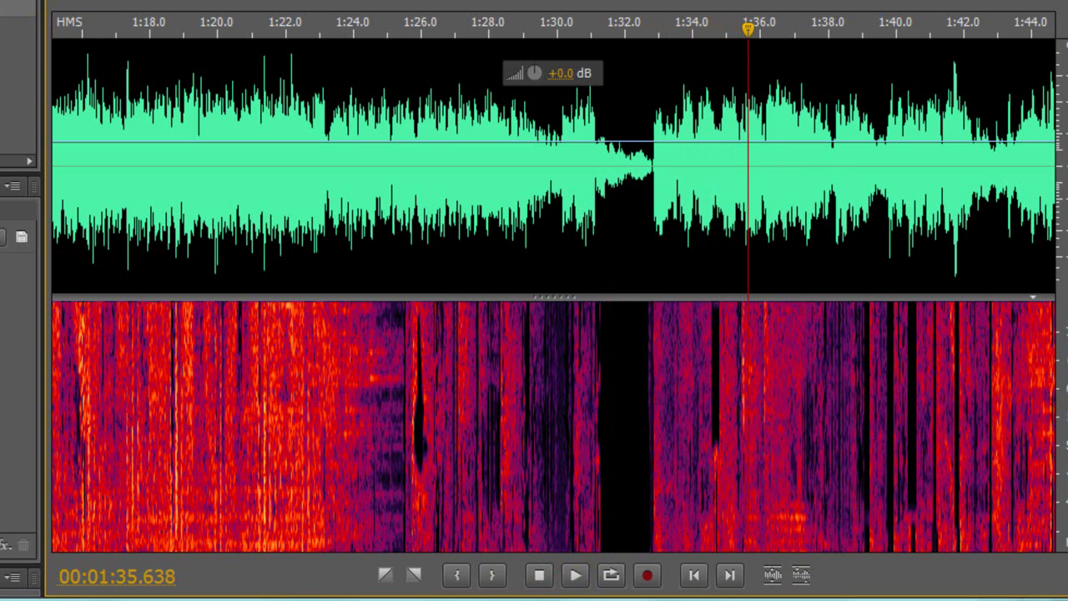
Select the block at about 1:33.6 to 1:34 between about 900 Hz and 1.7 kHz and delete it
left_click_drag(696, 462, 931, 256)
left_click_drag(880, 502, 891, 406)
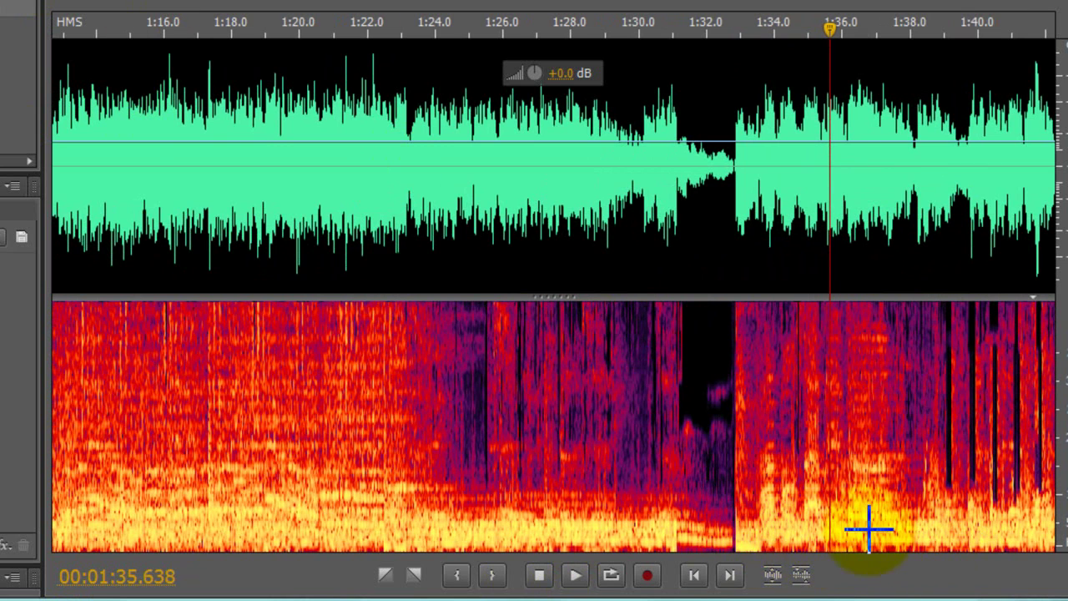
left_click(760, 454)
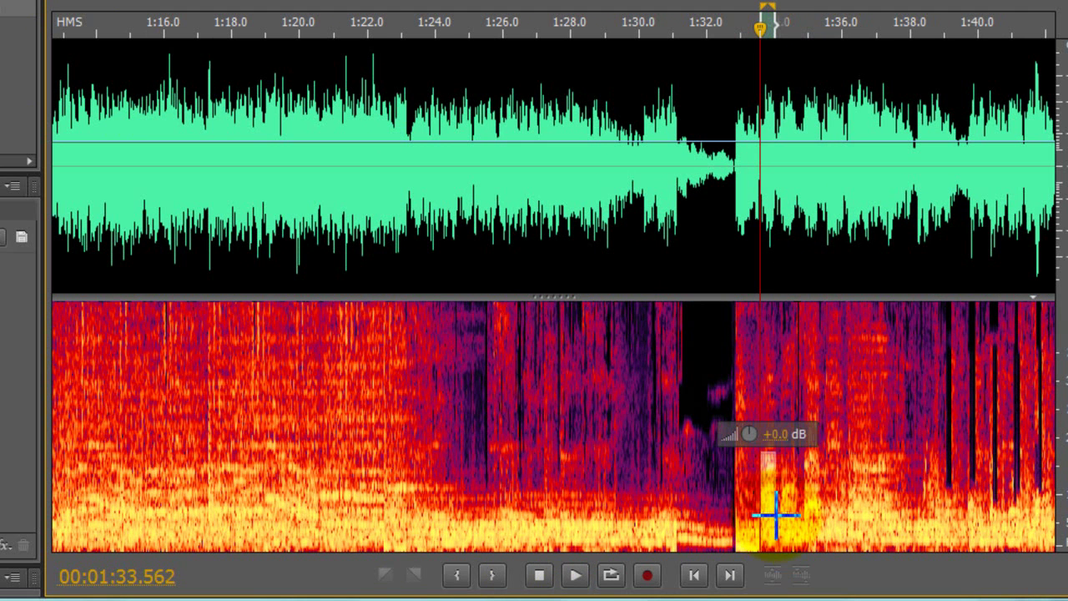
right_click(769, 494)
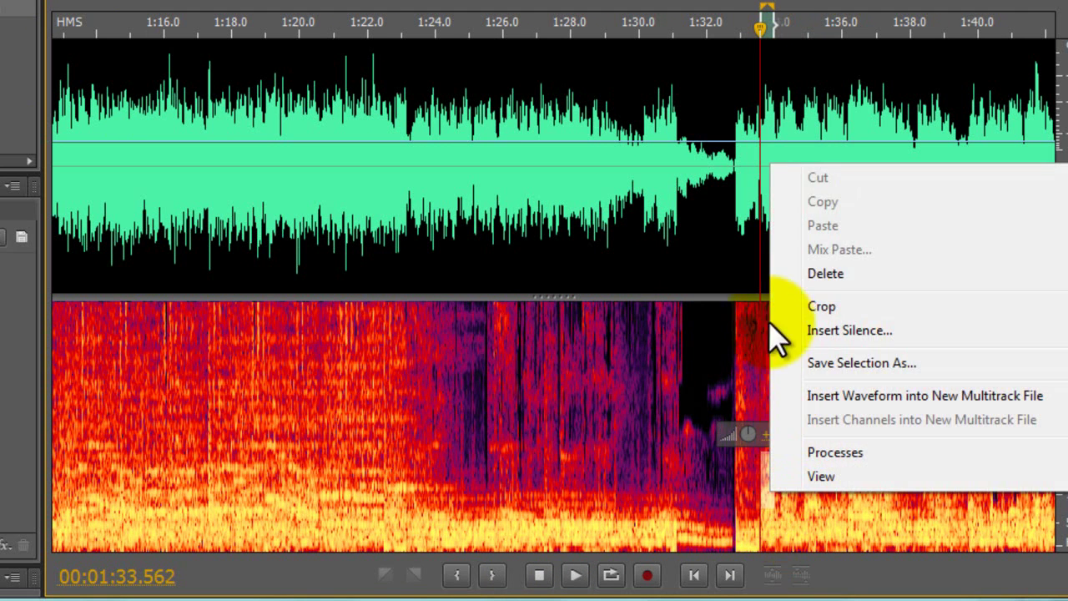
left_click(819, 277)
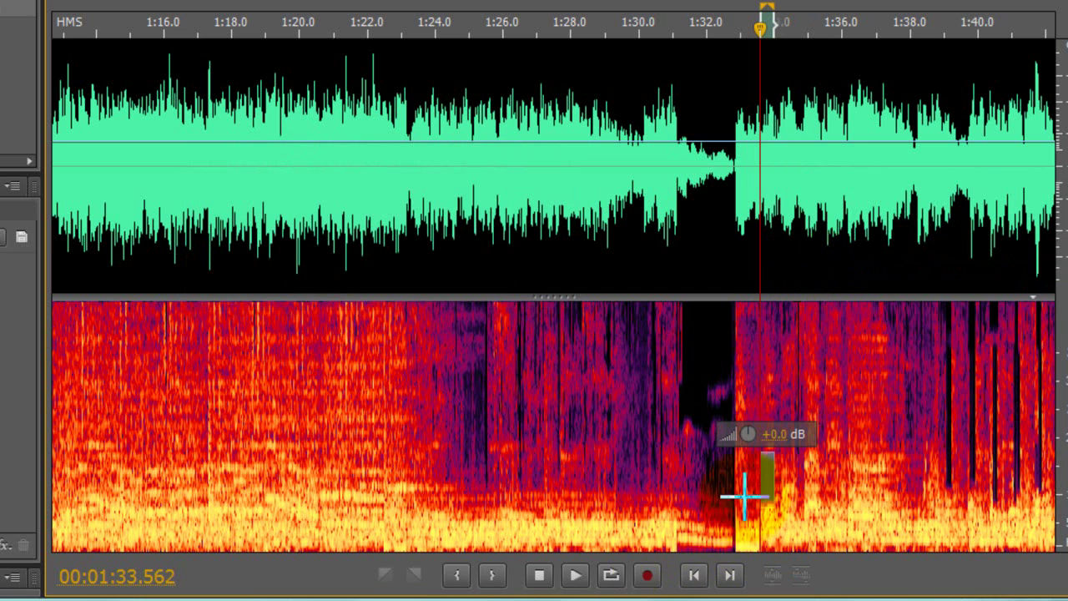
Play the file from about 1:32 across the deleted block, and stop playback
left_click(715, 222)
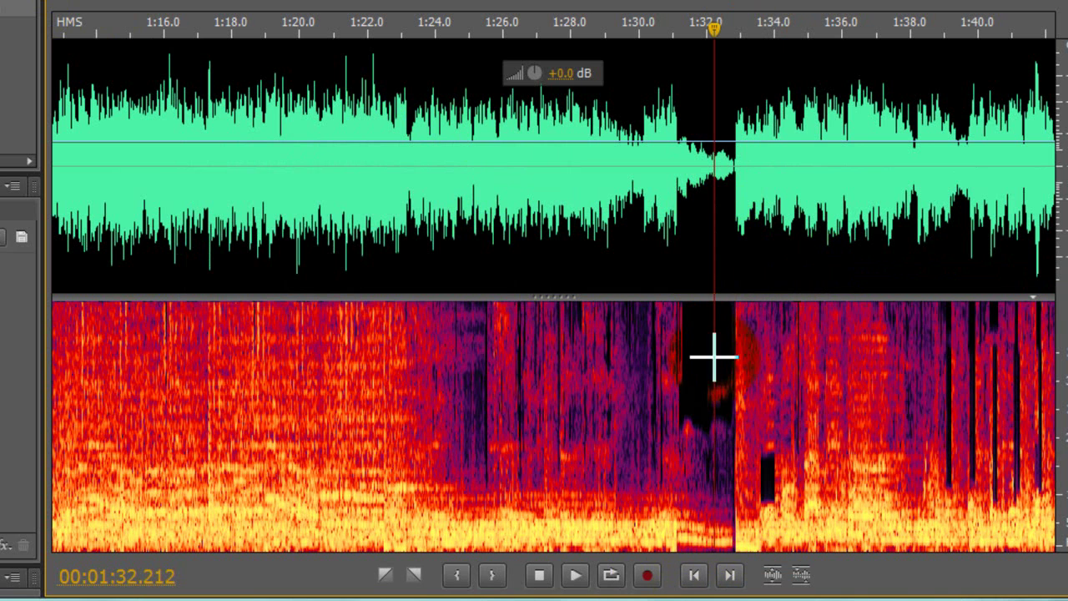
left_click(578, 575)
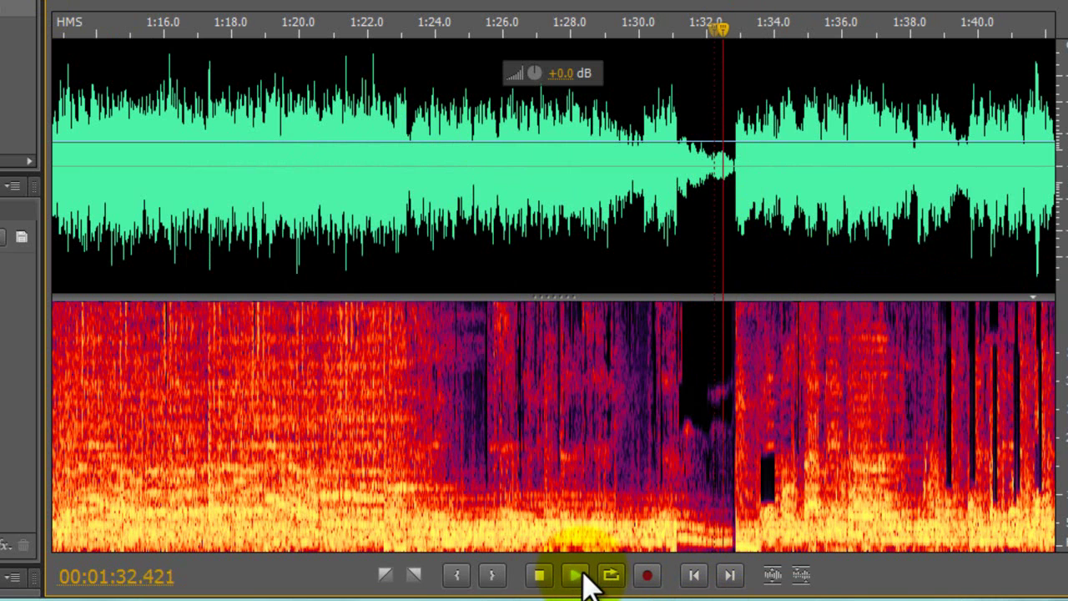
left_click(541, 575)
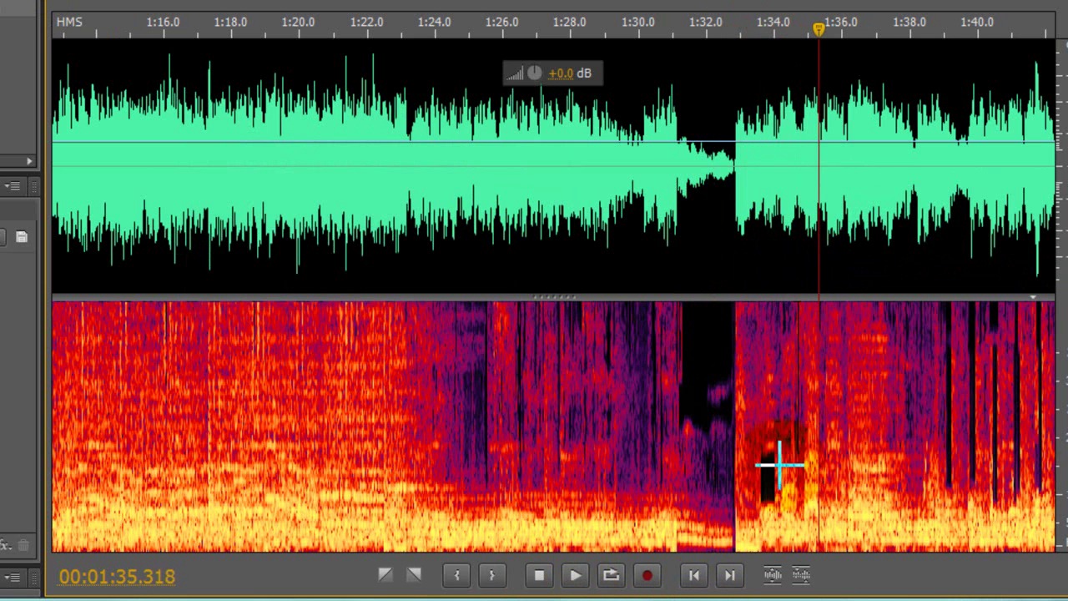
Select the block at about 1:34.1 to 1:34.6 between about 900 Hz and 1.4 kHz and delete it
left_click_drag(779, 463, 794, 499)
right_click(794, 504)
left_click(861, 279)
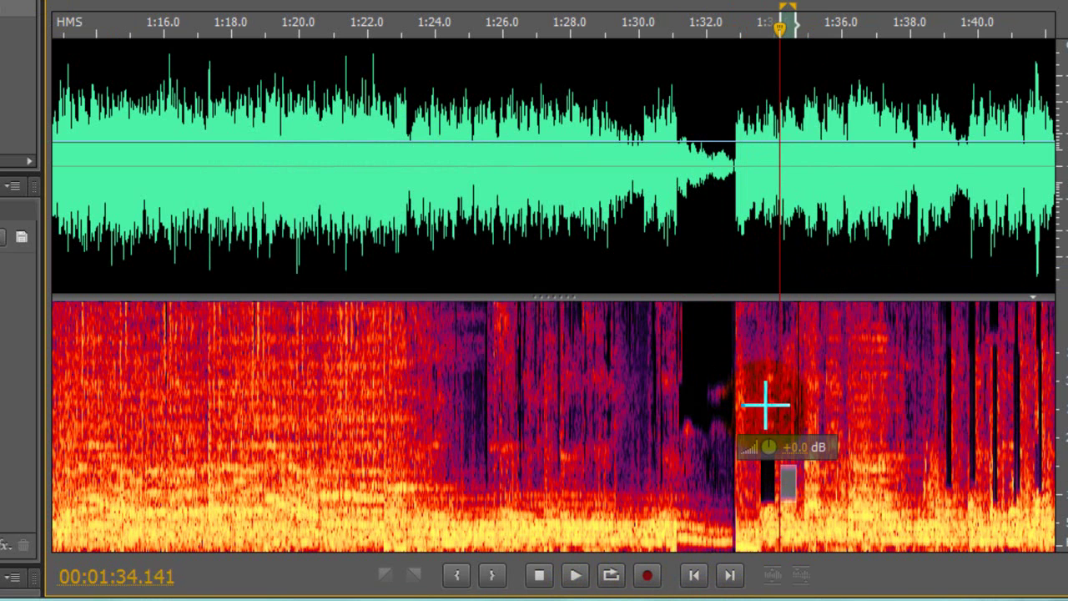
left_click(757, 381)
left_click(768, 370)
right_click(776, 388)
key("Escape")
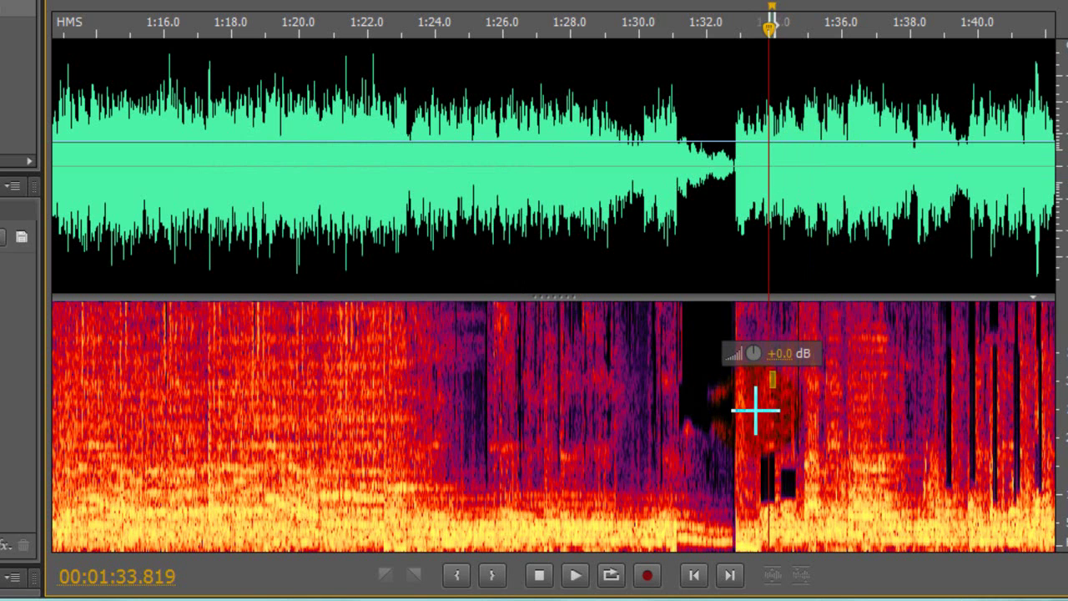
Play the file from about 1:33 across both deleted blocks, and stop playback
left_click(759, 439)
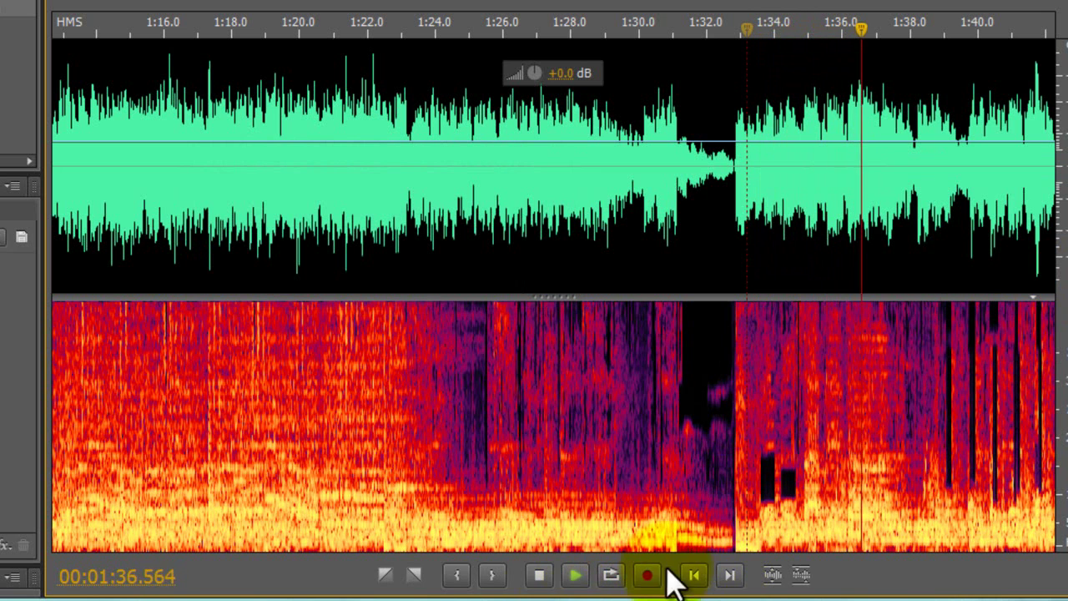
left_click(539, 575)
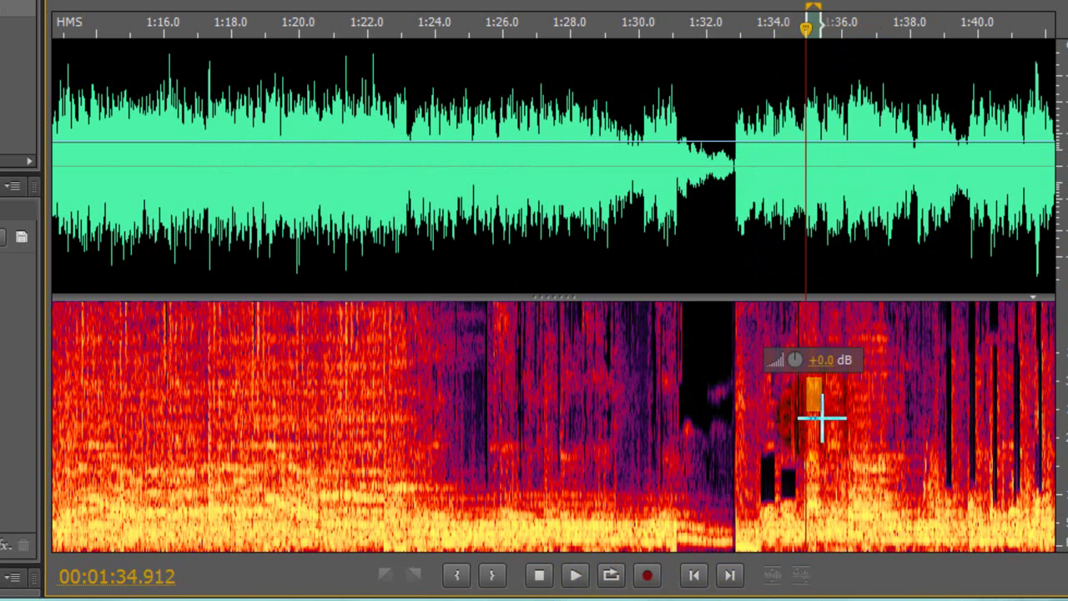
Delete a small patch of frequencies around 3 kHz at about 1:35 and clear the selection
left_click_drag(817, 402, 824, 392)
right_click(818, 394)
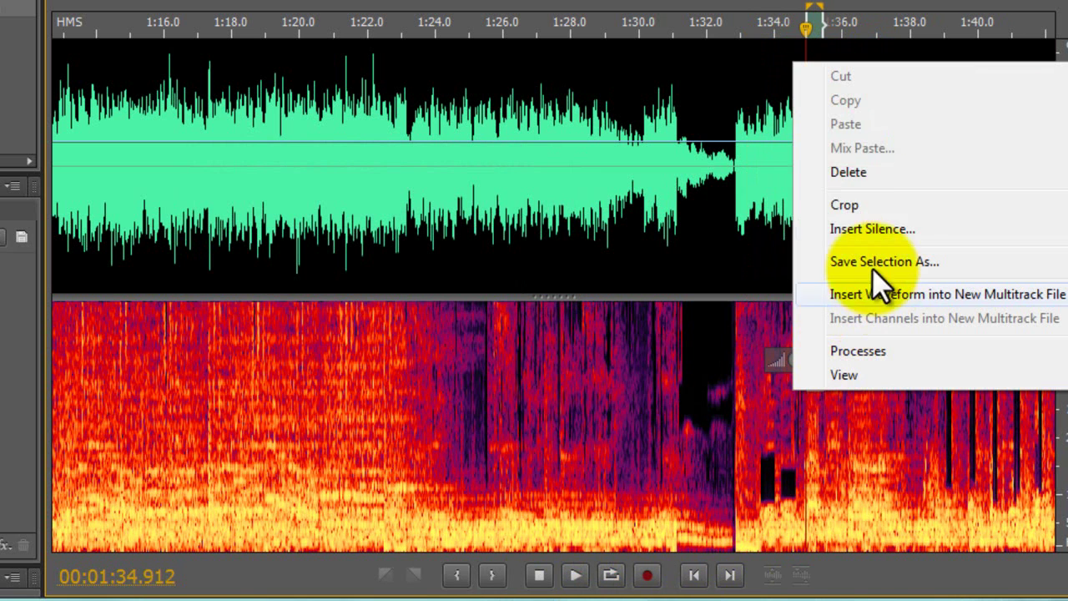
left_click(849, 172)
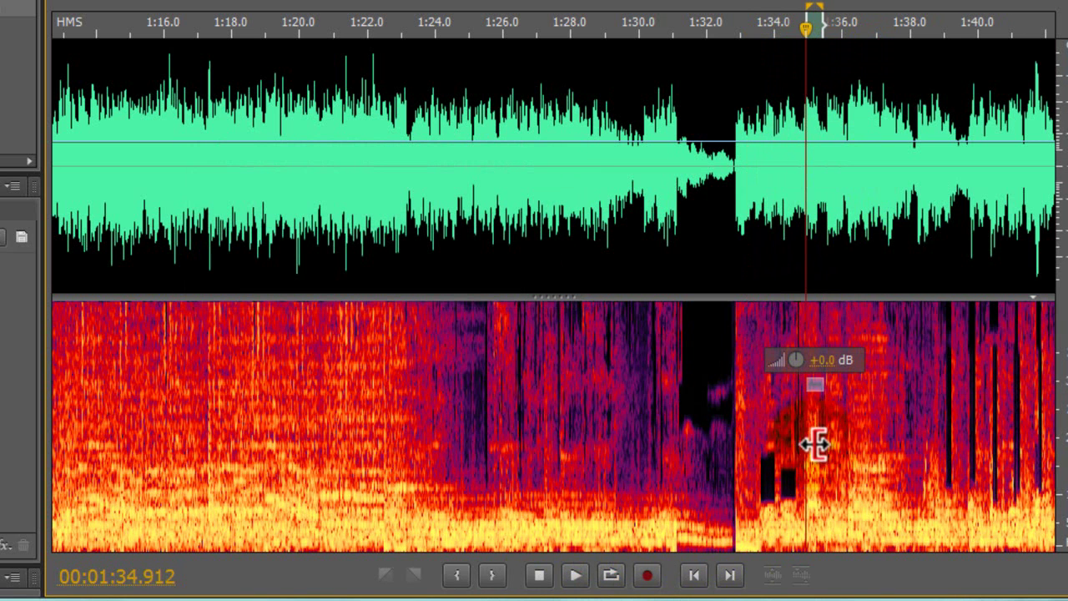
left_click(786, 387)
Select the block at about 1:35 between about 1.9 and 2.3 kHz, delete it, and clear the selection
left_click_drag(806, 414, 823, 452)
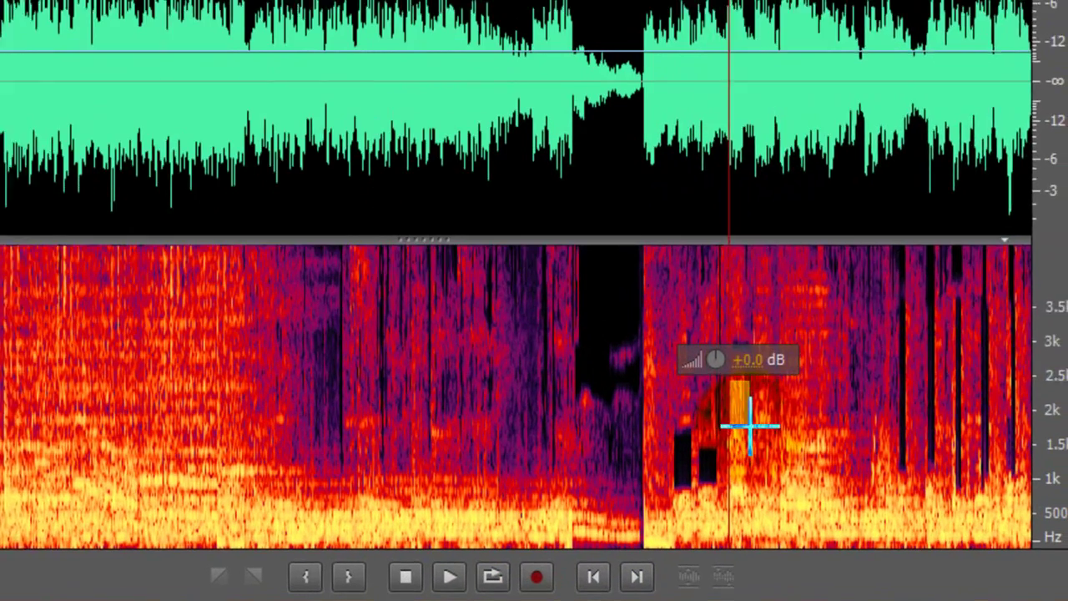
right_click(748, 417)
left_click(759, 131)
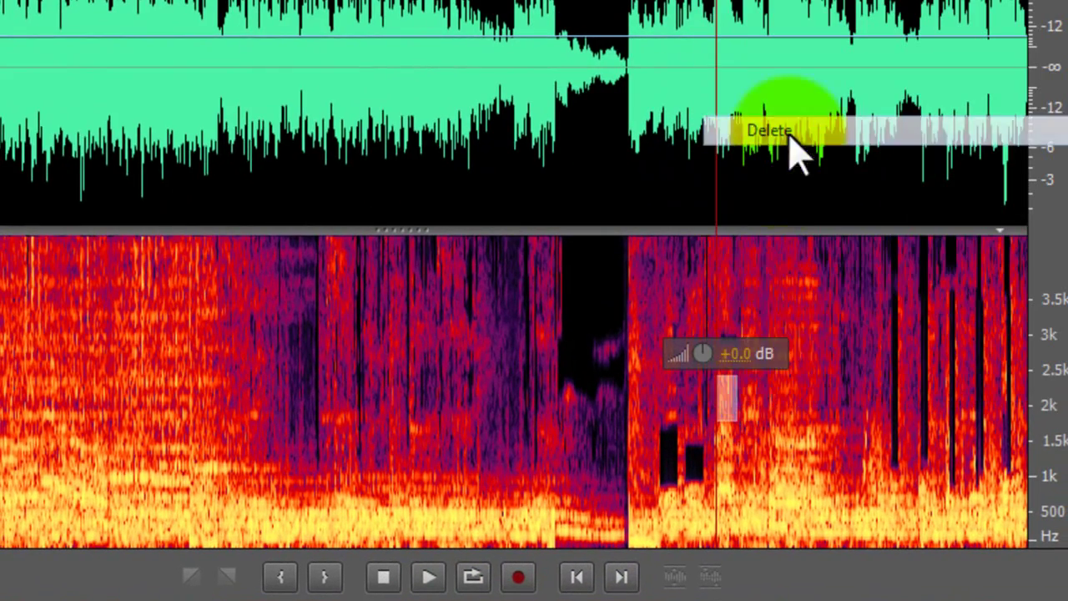
left_click(722, 432)
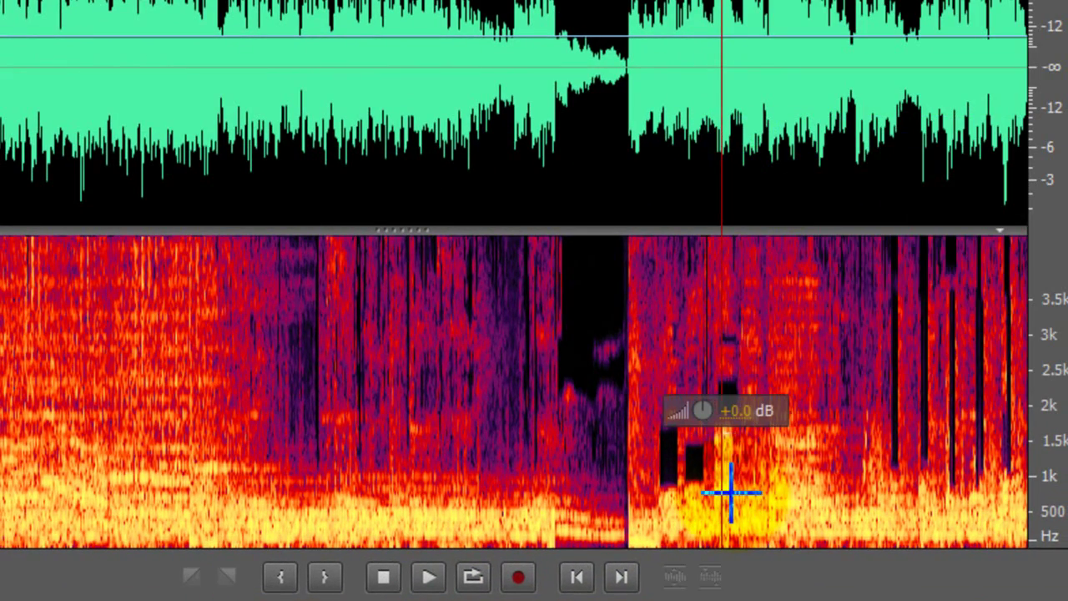
left_click(692, 417)
left_click(677, 319)
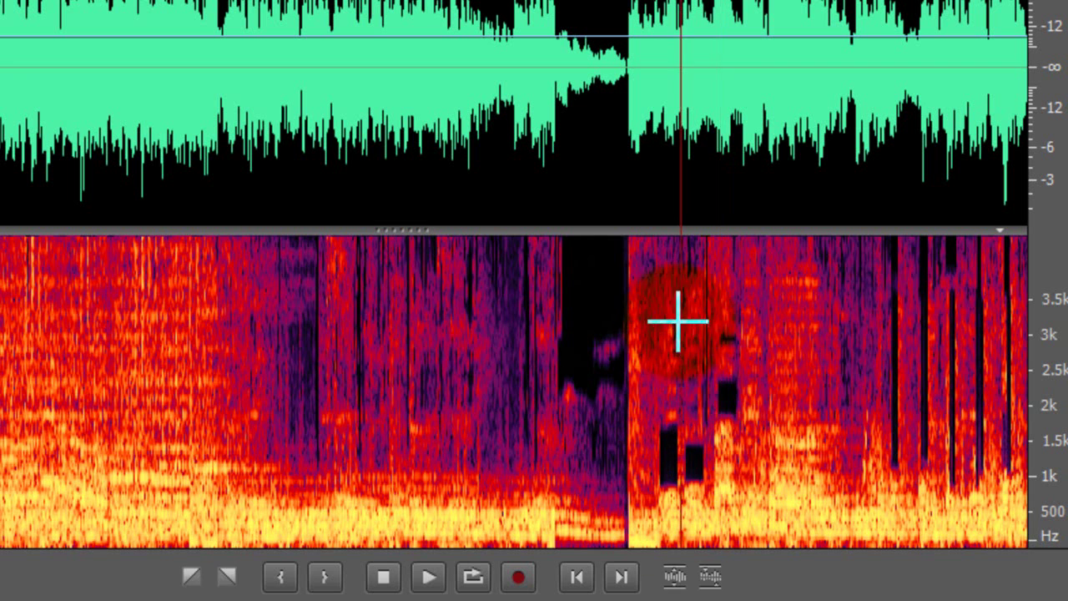
Delete two adjoining blocks at about 1:35 between about 1 and 1.6 kHz
left_click_drag(715, 427, 734, 462)
right_click(732, 453)
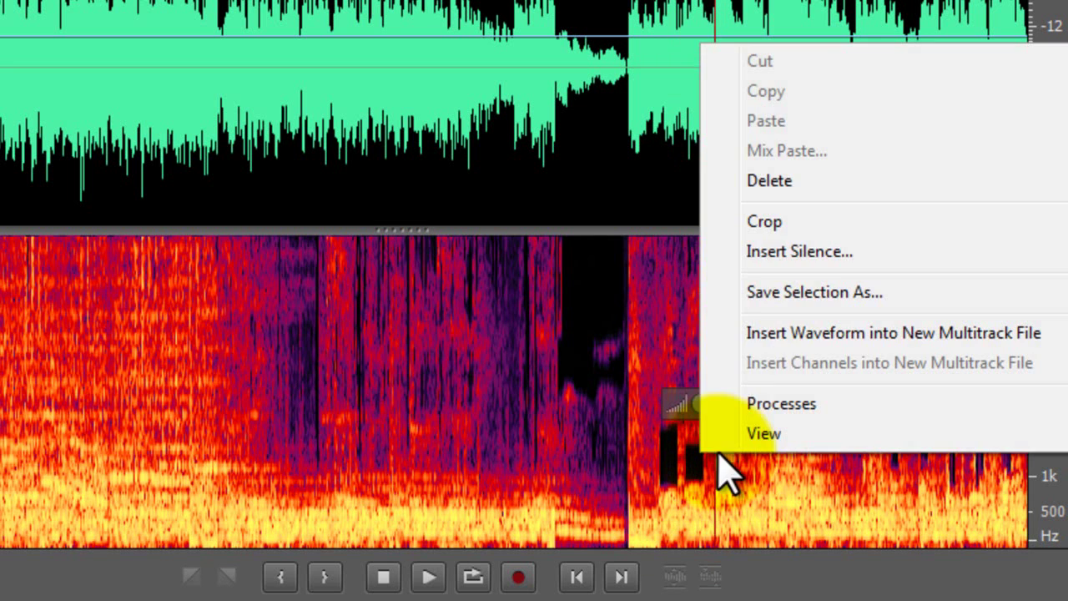
left_click(778, 190)
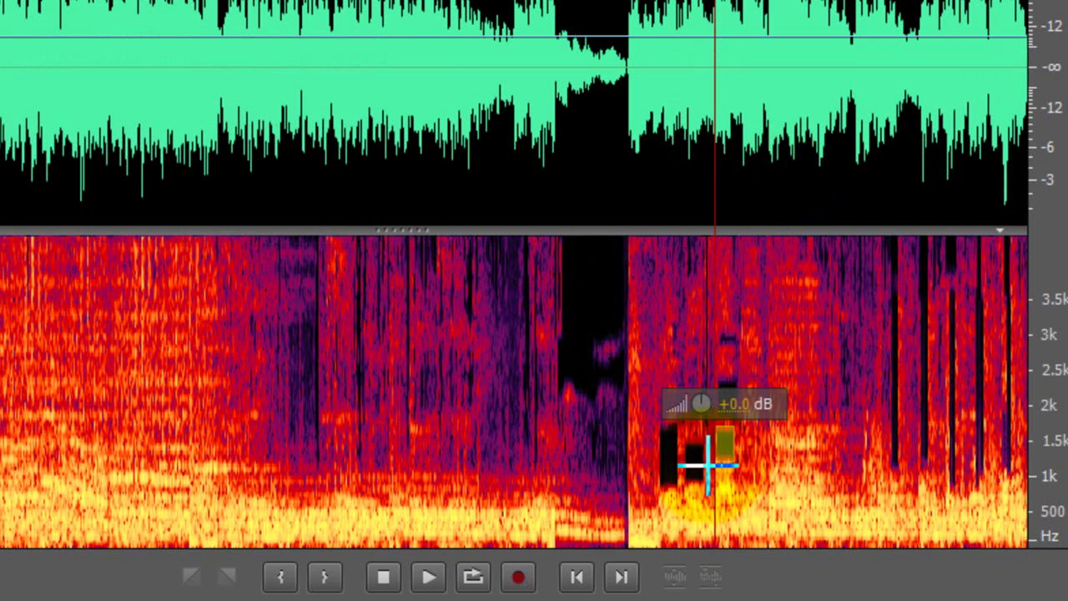
left_click(714, 470)
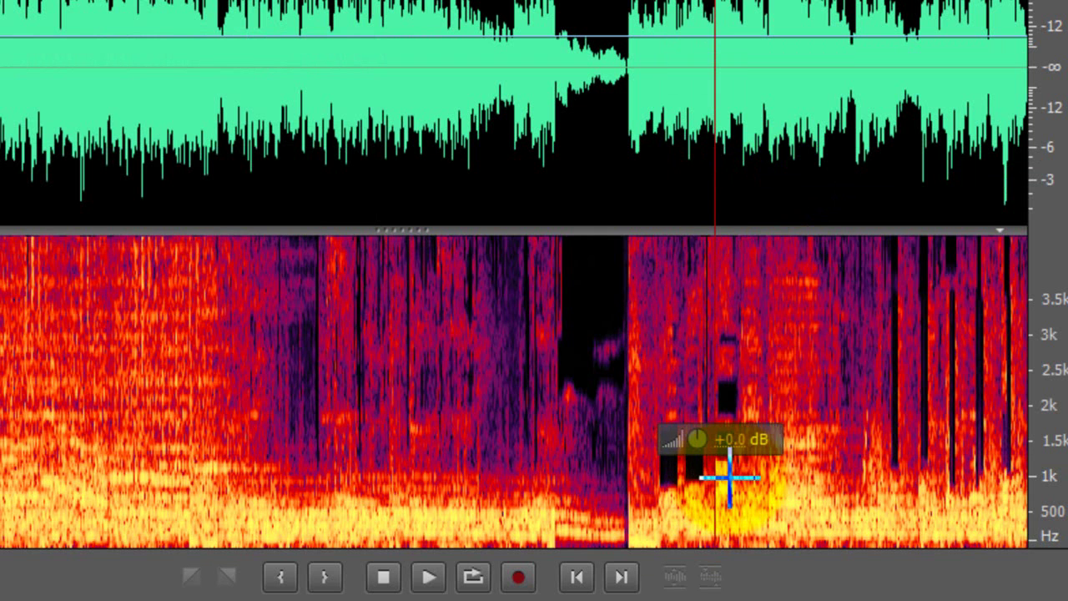
right_click(734, 484)
left_click(782, 205)
Play the file from just after the quiet gap across all the deleted blocks
left_click(632, 459)
left_click(428, 576)
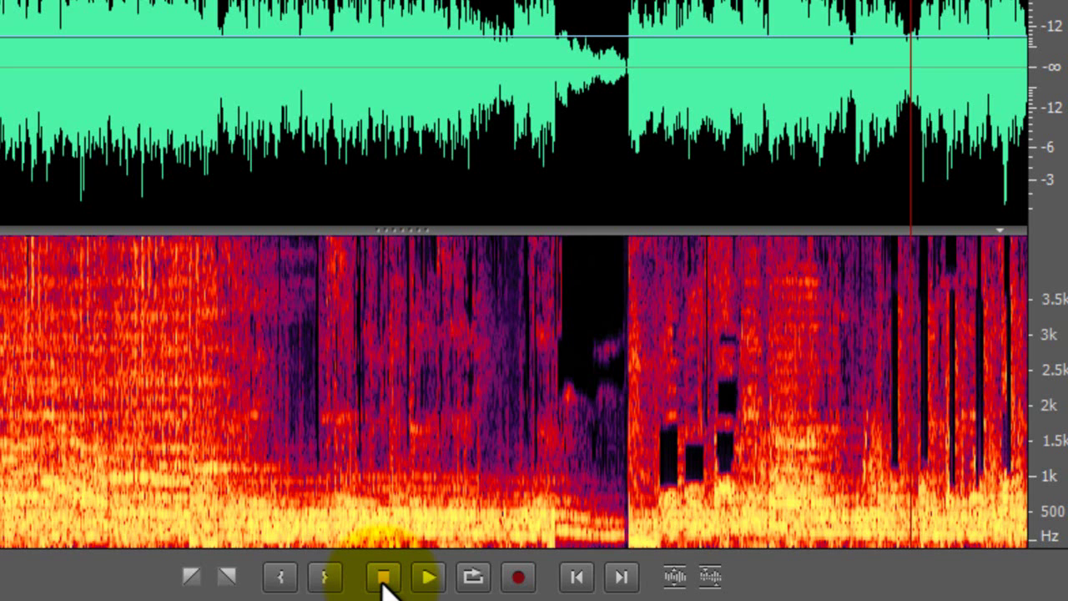
Stop playback and examine the spectral display of other sections of the track for remaining vocal frequencies
left_click(383, 579)
left_click_drag(910, 2, 292, 48)
left_click(473, 577)
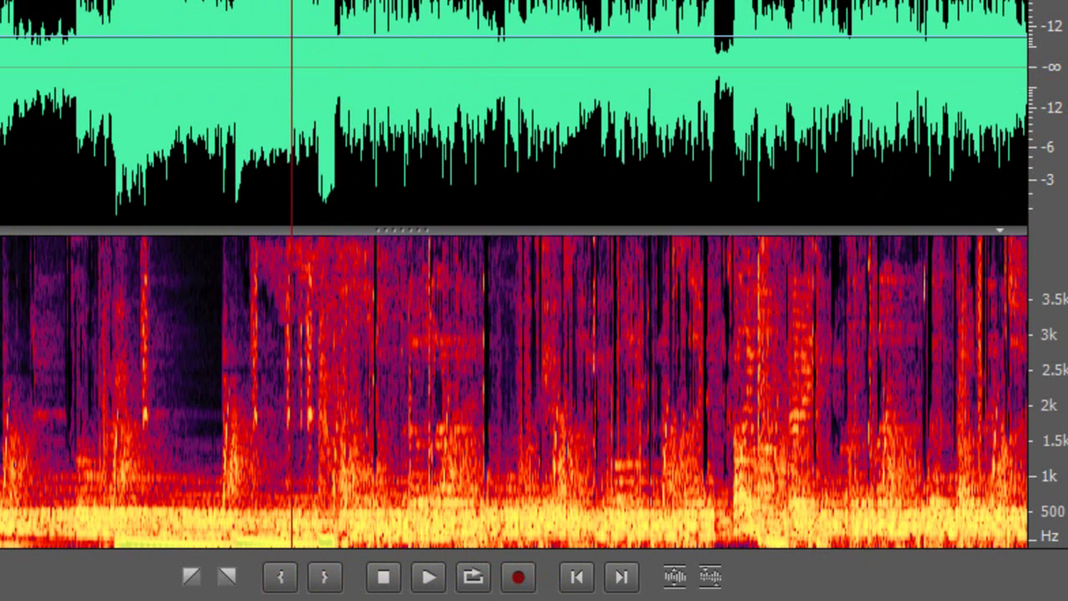
left_click_drag(917, 425, 334, 291)
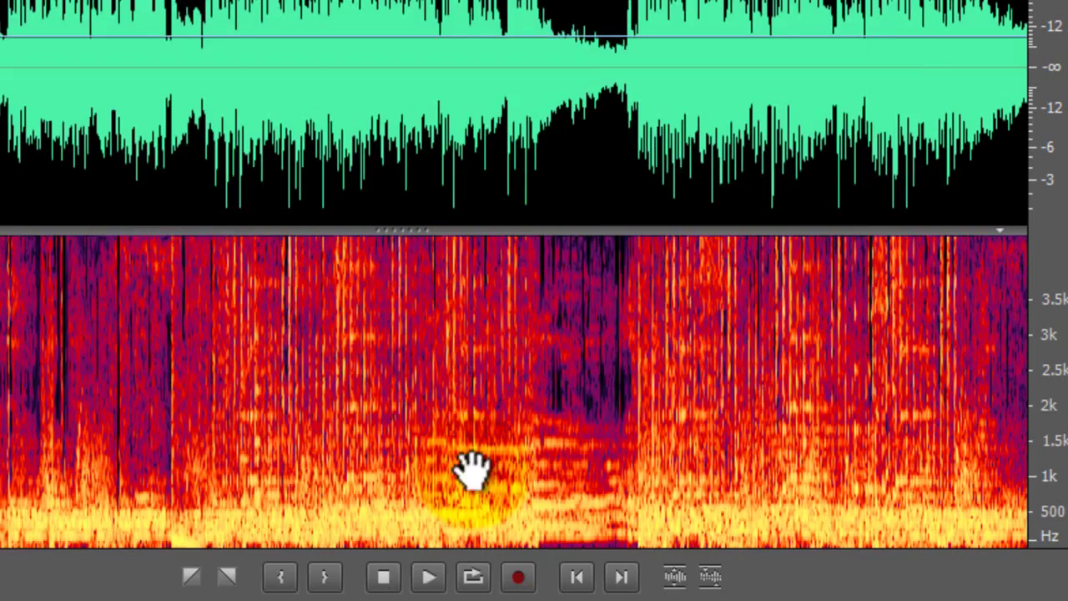
left_click_drag(906, 399, 181, 415)
left_click_drag(897, 443, 715, 426)
left_click_drag(811, 410, 778, 412)
Play the file from shortly before the quiet gap through the deleted blocks, stopping just before the narrow vertical black bands
left_click(394, 409)
left_click(428, 577)
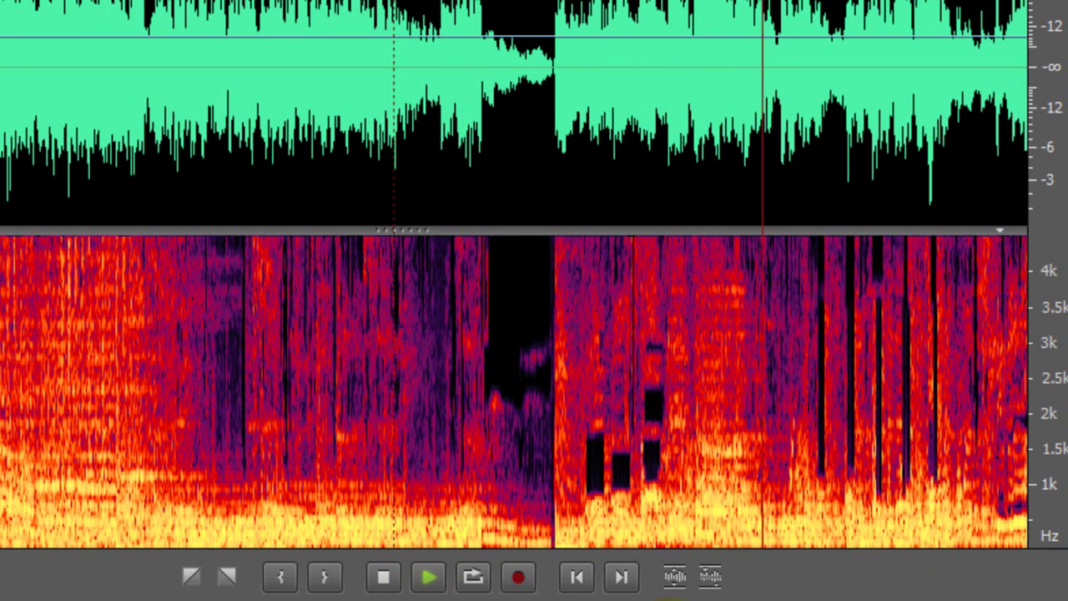
left_click(383, 576)
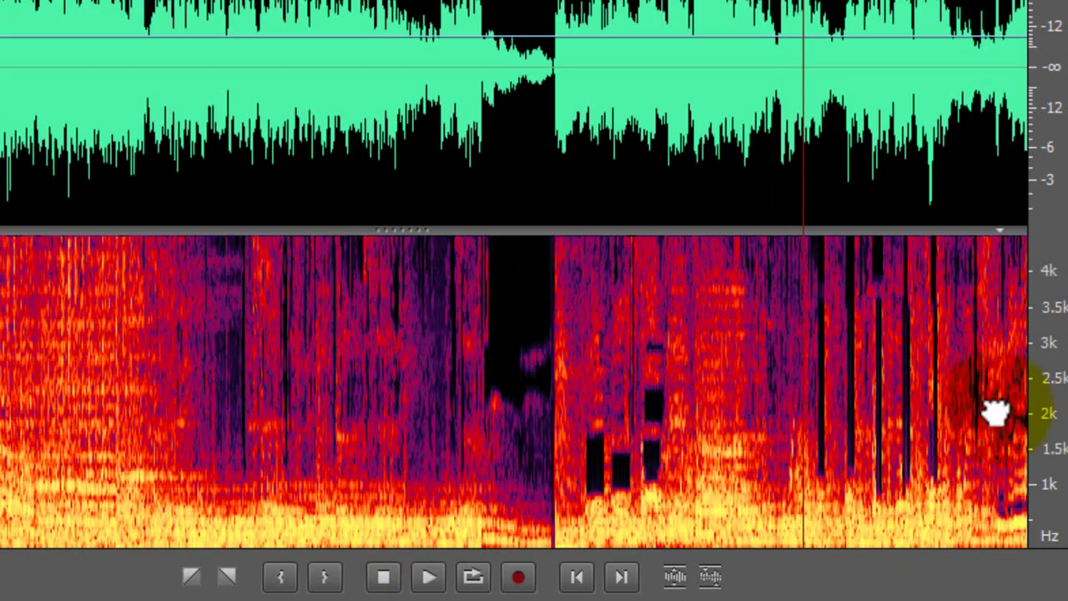
Examine the spectral display of the sections following the deleted blocks, comparing the dense and dark frequency areas below about 4 kHz
left_click_drag(954, 389, 395, 328)
left_click_drag(812, 381, 409, 346)
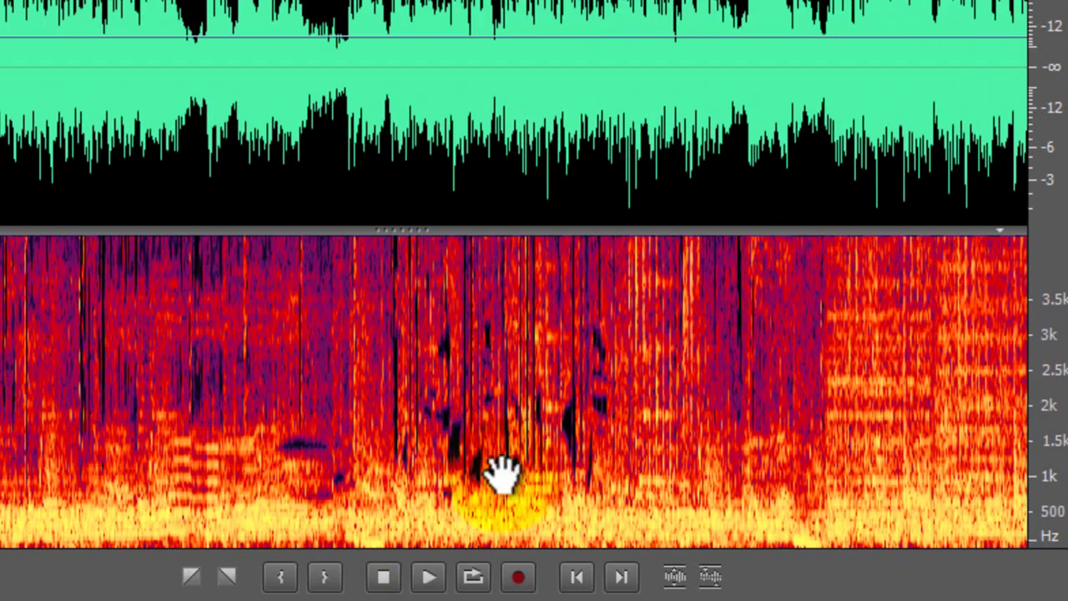
left_click_drag(784, 392, 443, 359)
left_click_drag(564, 359, 548, 358)
left_click_drag(729, 396, 192, 363)
left_click_drag(542, 384, 434, 383)
left_click_drag(713, 392, 296, 398)
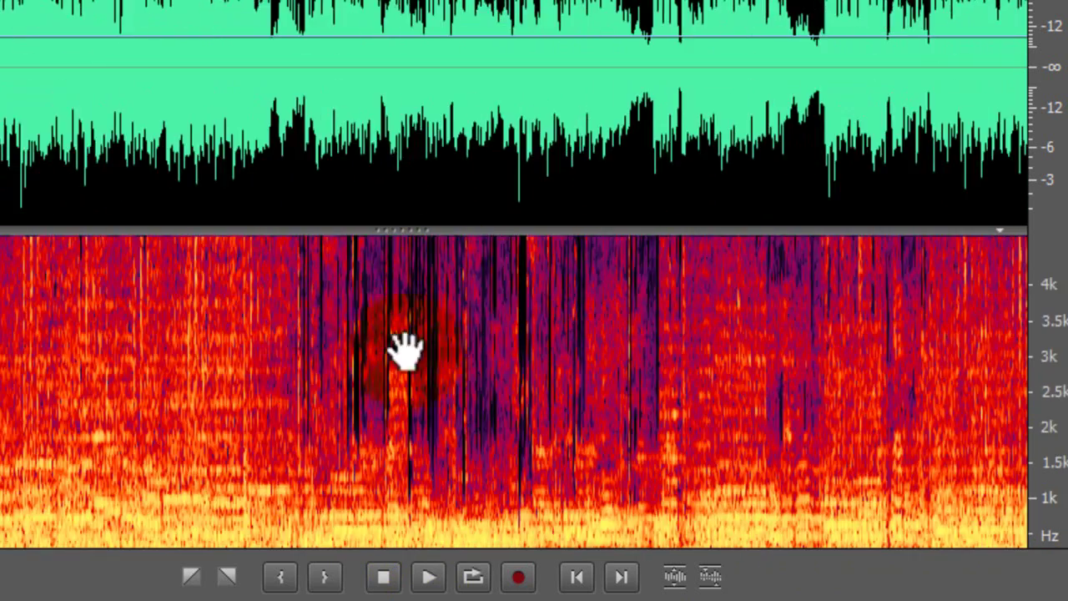
left_click_drag(859, 388, 284, 382)
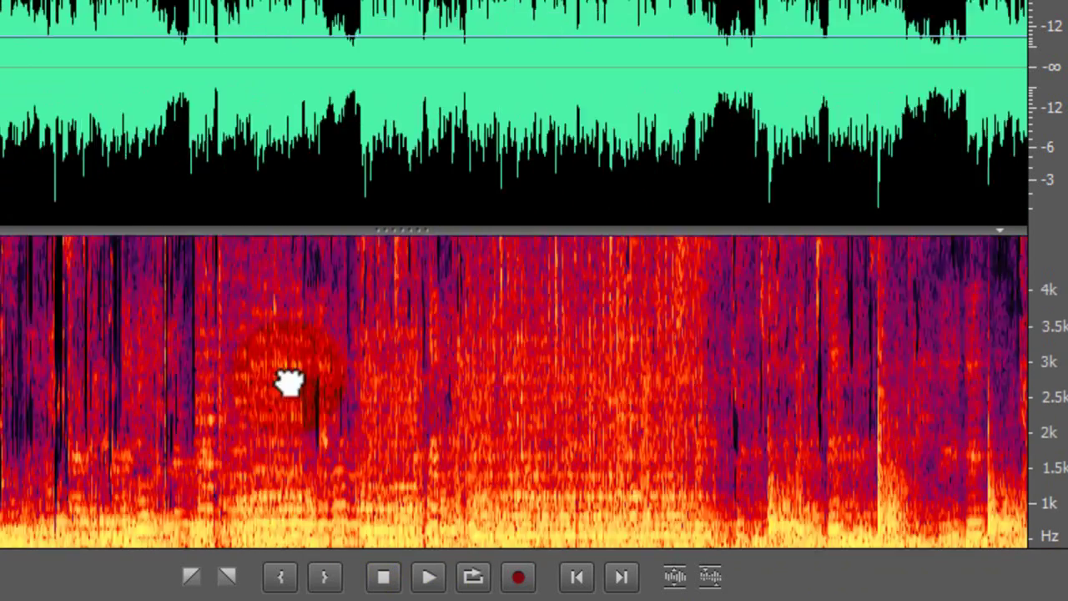
left_click_drag(777, 429, 637, 359)
left_click_drag(758, 375, 0, 384)
left_click_drag(596, 441, 322, 526)
left_click_drag(357, 492, 269, 482)
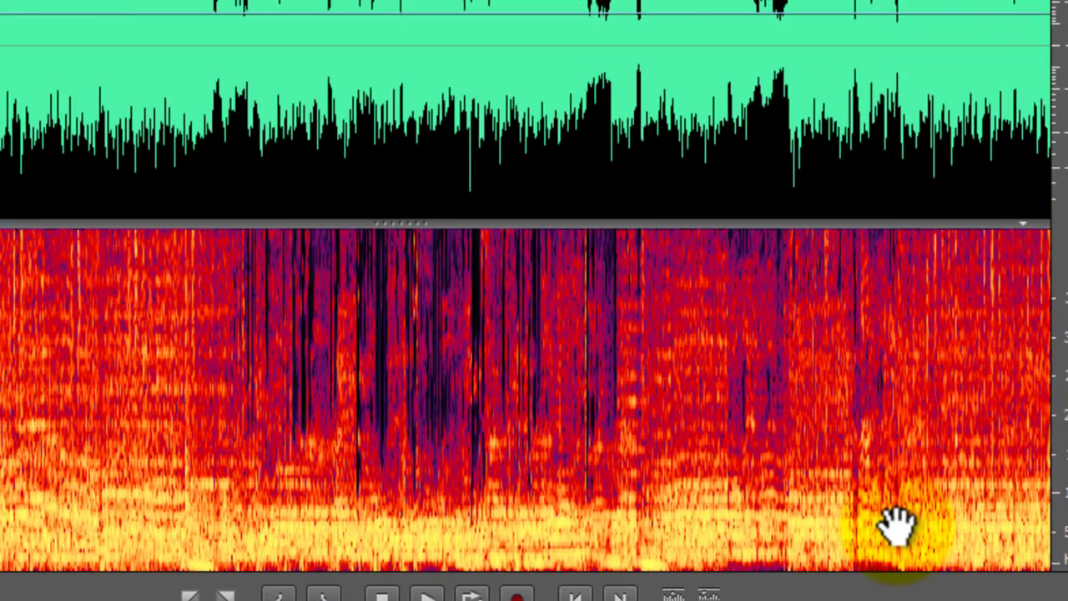